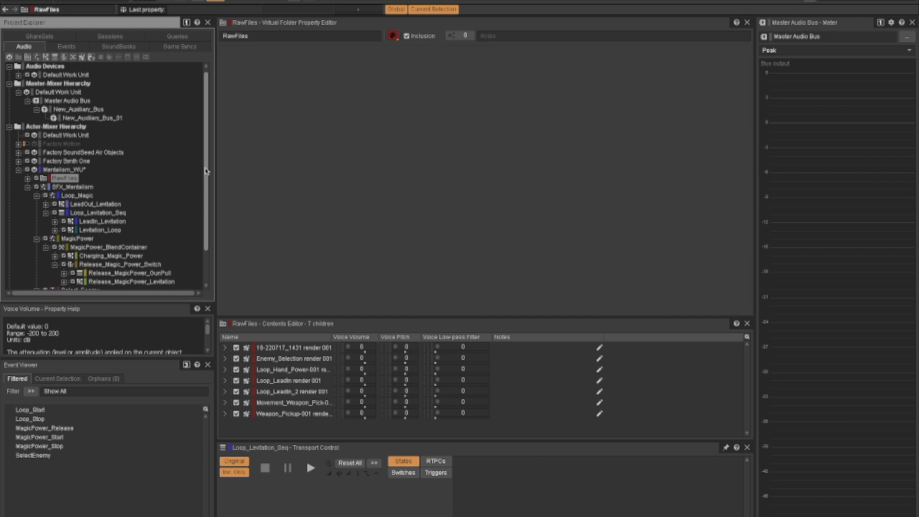
# - Examine the MagicPower actor-mixer, Charging_Magic_Power container and Release_Magic_Power_Switch container in the Actor-Mixer Hierarchy
pyautogui.moveTo(206, 171); pyautogui.dragTo(206, 182)
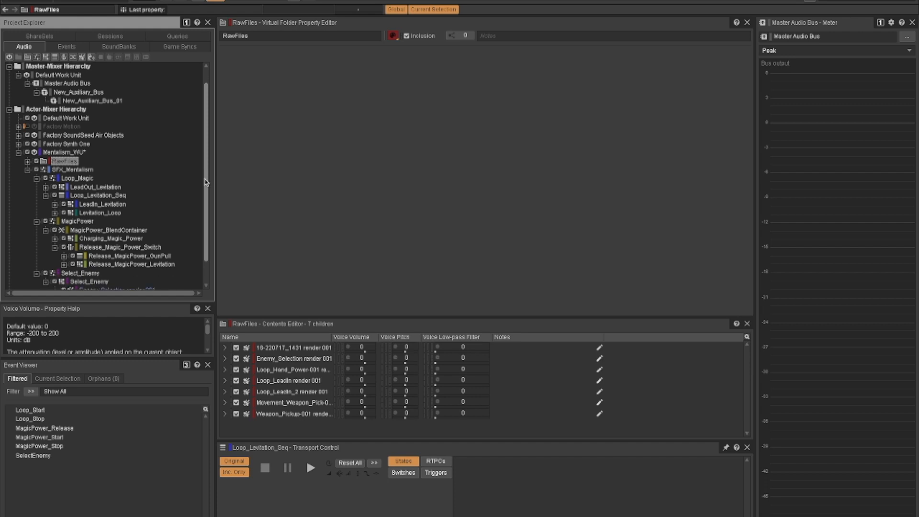
pyautogui.moveTo(205, 182); pyautogui.dragTo(205, 176)
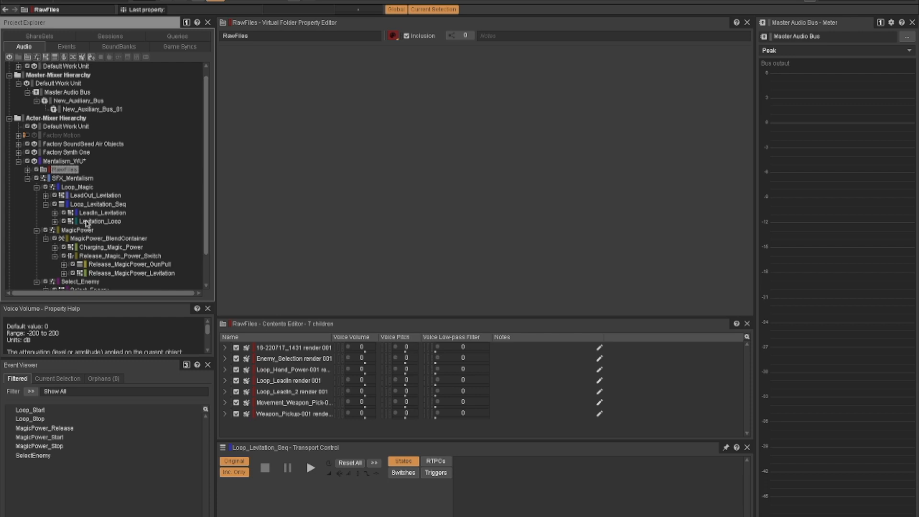
pyautogui.scroll(-2, 87, 222)
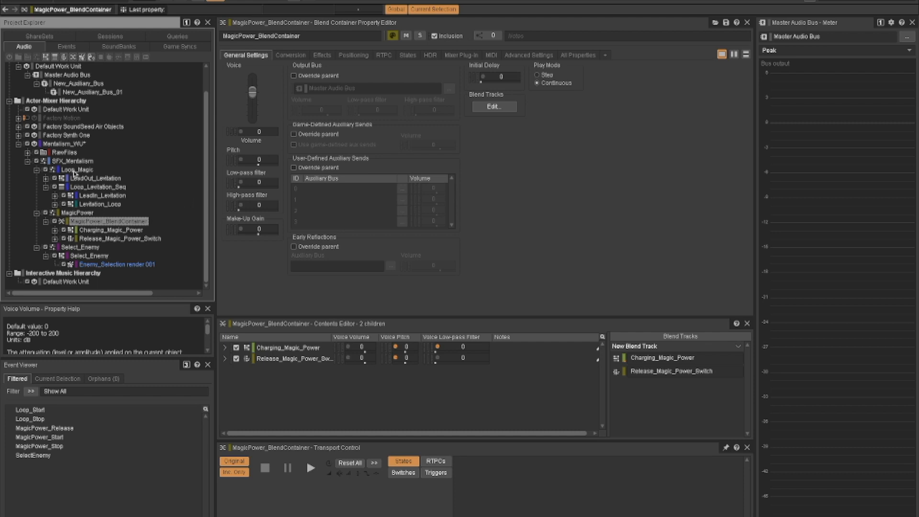
pyautogui.click(78, 213)
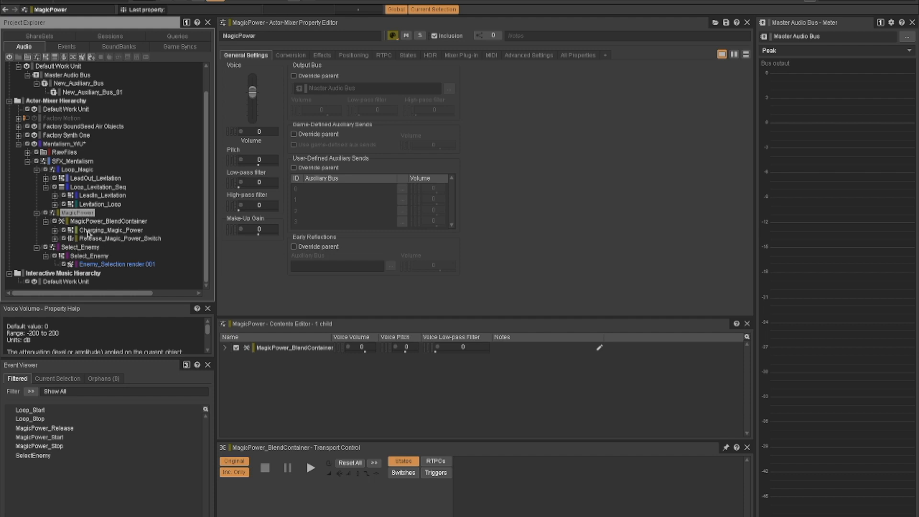
pyautogui.click(88, 231)
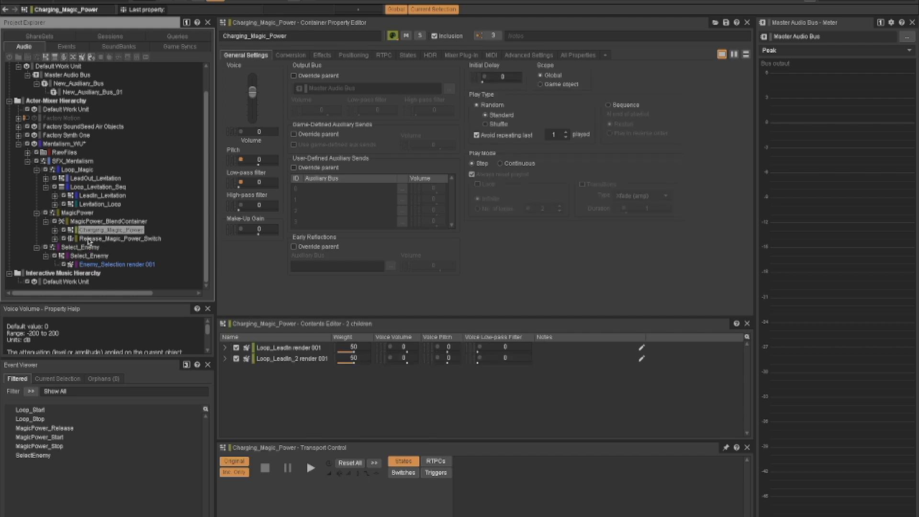
pyautogui.click(89, 240)
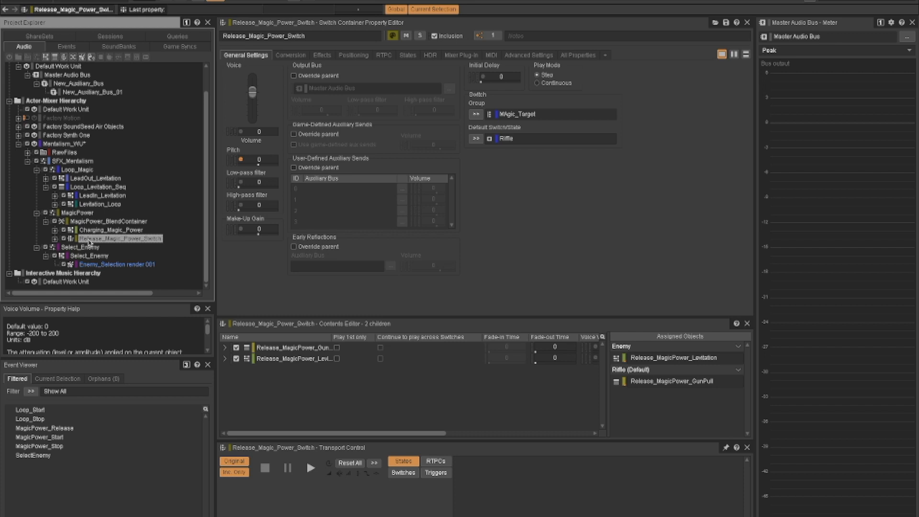
# - Inspect the children of Charging_Magic_Power and Release_Magic_Power_Switch, collapsing their contents after viewing
pyautogui.click(55, 230)
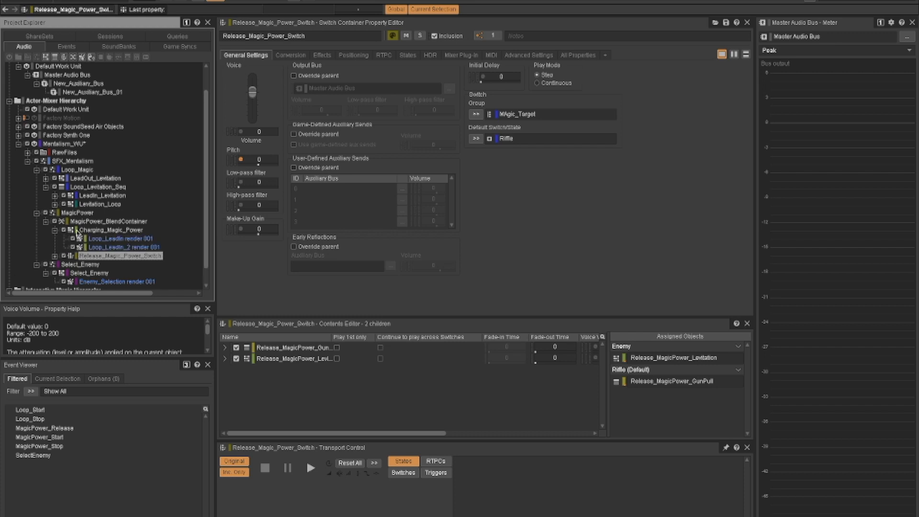
pyautogui.scroll(-1, 100, 235)
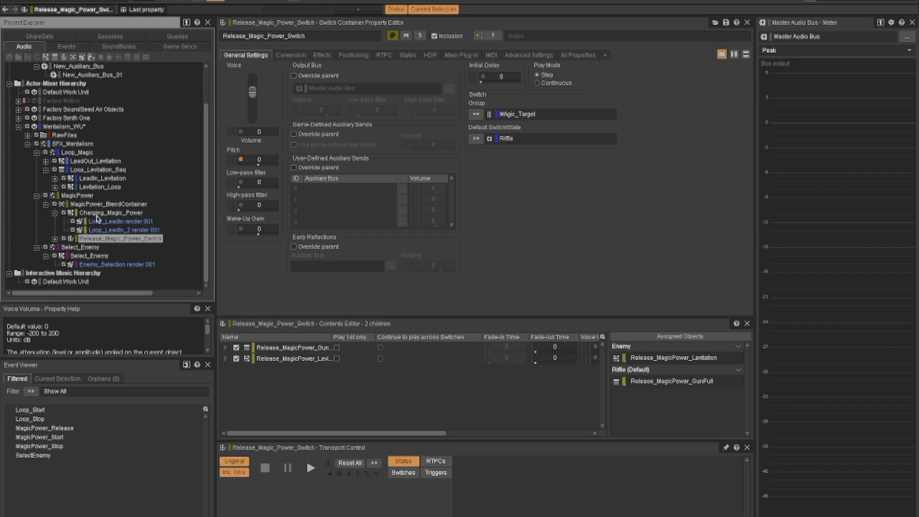
pyautogui.click(55, 214)
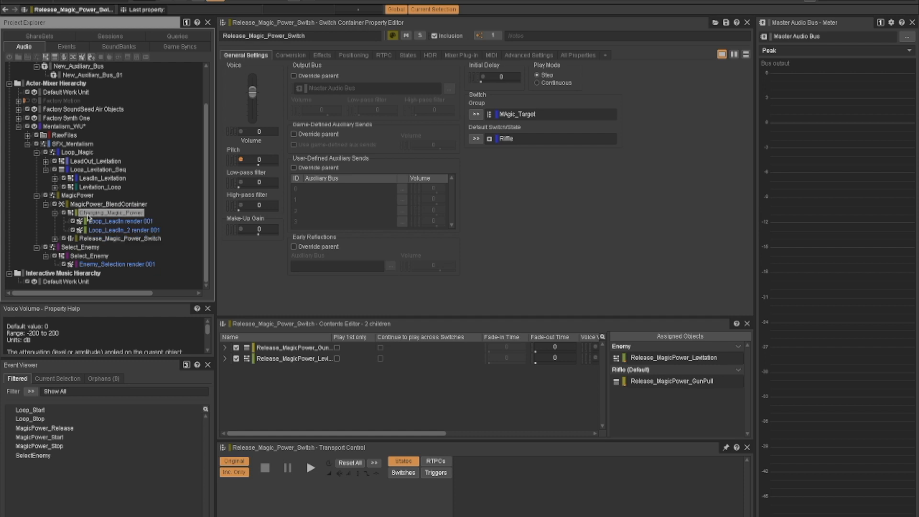
pyautogui.scroll(1, 55, 216)
pyautogui.click(55, 238)
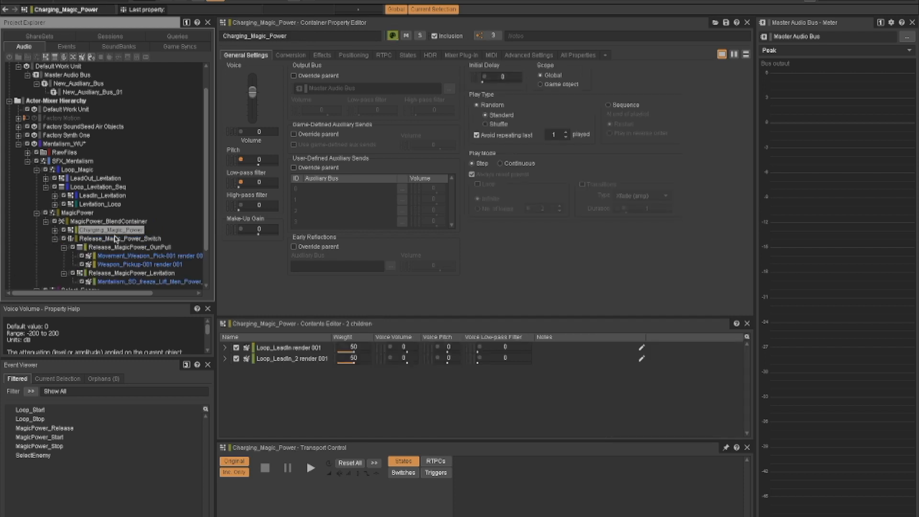
pyautogui.scroll(-3, 115, 238)
pyautogui.click(63, 204)
pyautogui.click(64, 230)
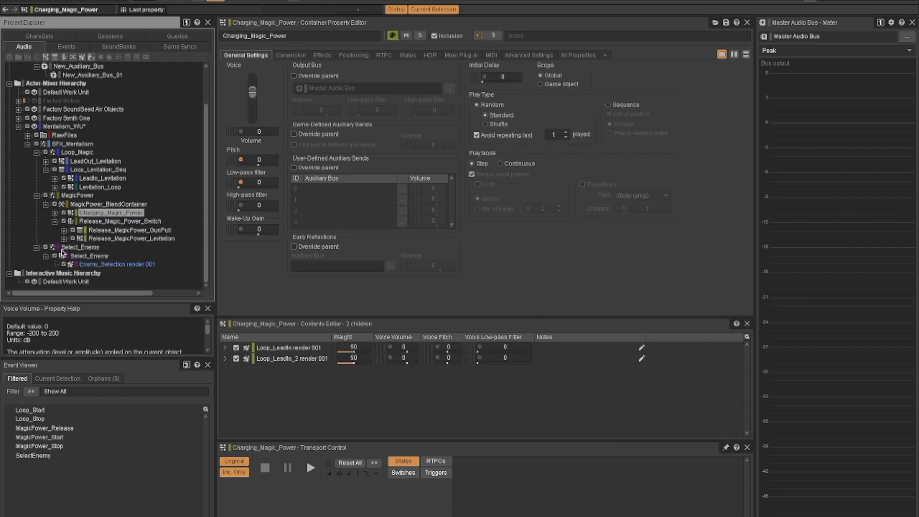
# - Review the switch container's Release_MagicPower_GunPull sequence and its first weapon sound, and play the sequence
pyautogui.click(88, 224)
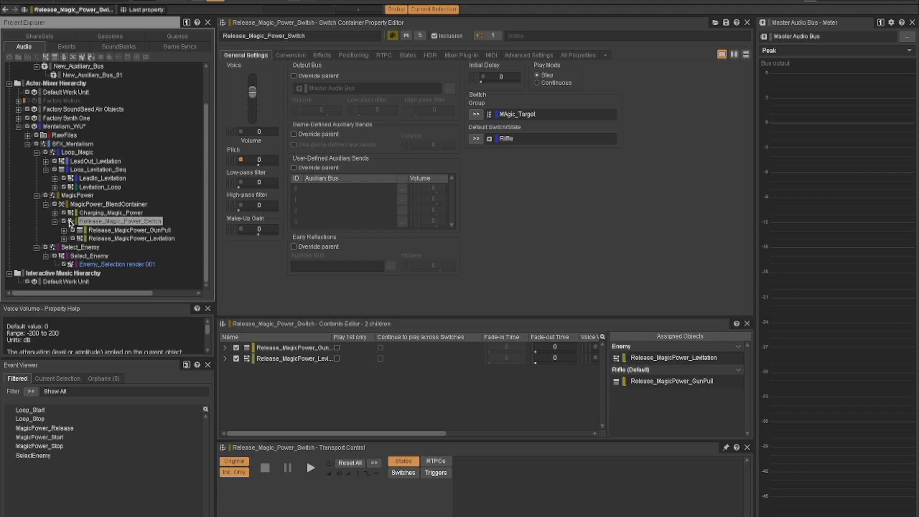
pyautogui.click(130, 230)
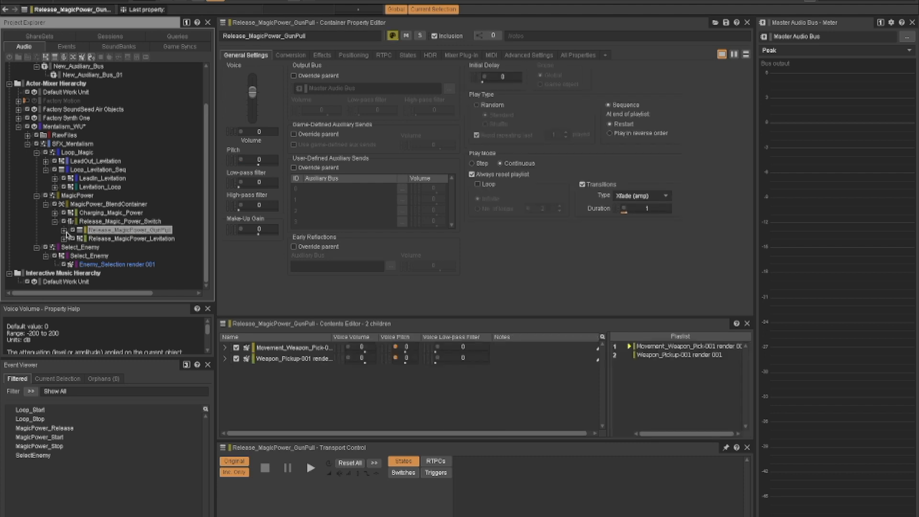
pyautogui.click(64, 230)
pyautogui.scroll(-1, 122, 259)
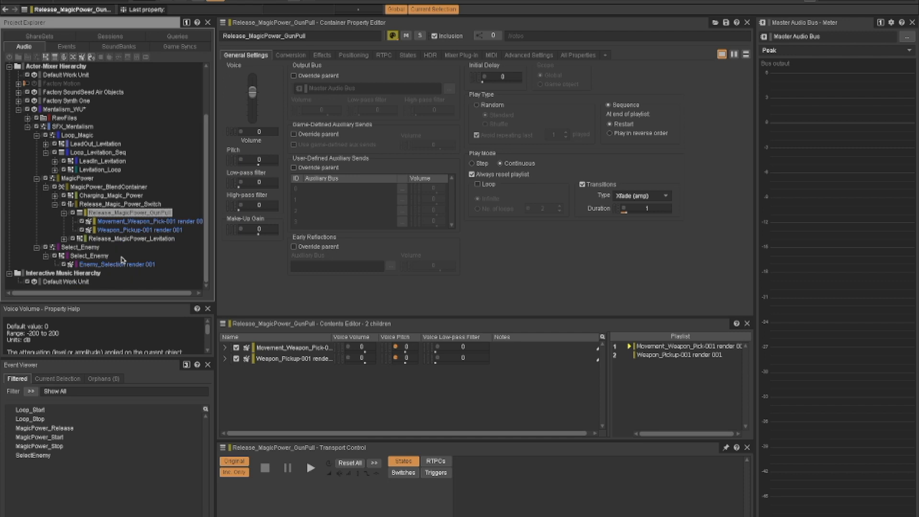
pyautogui.click(118, 222)
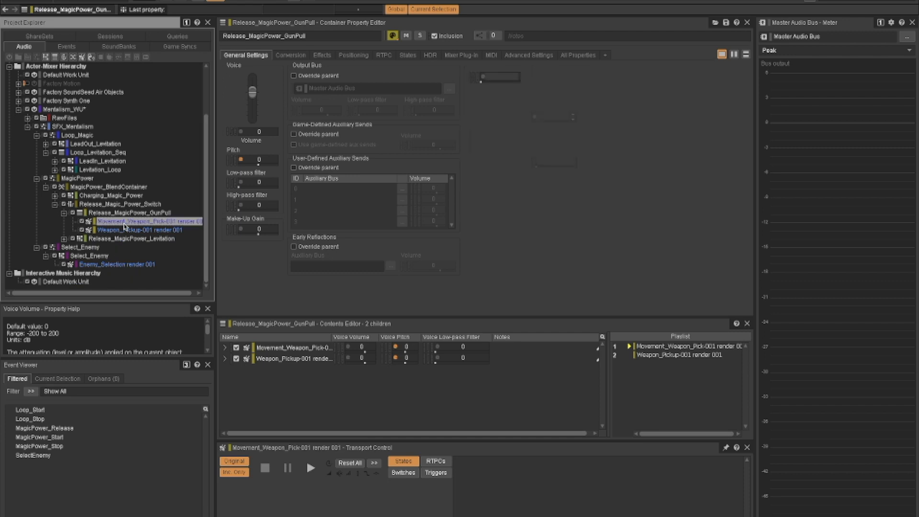
pyautogui.click(99, 213)
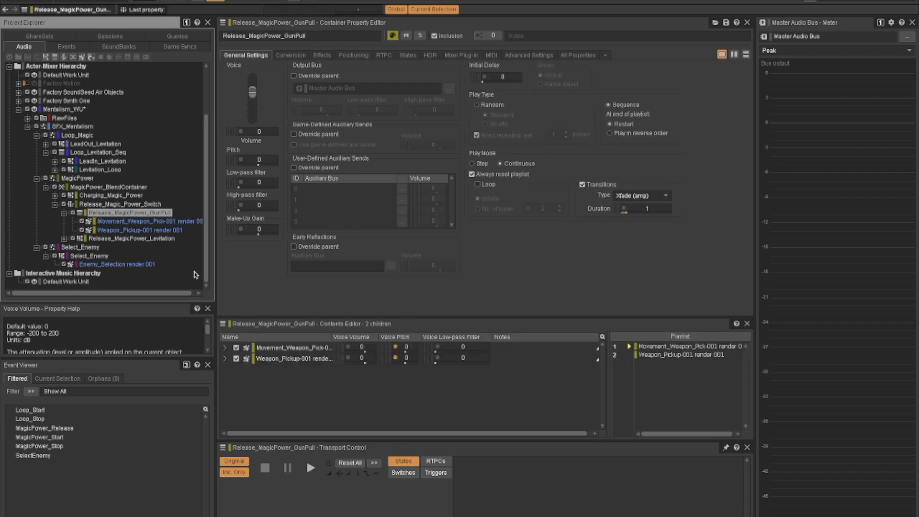
pyautogui.press('space')
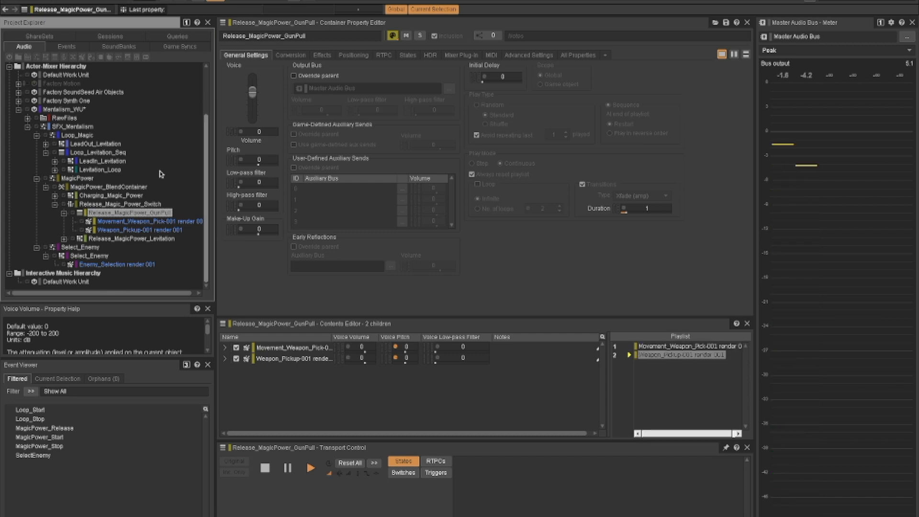
# - Examine the Release_MagicPower_Levitation container and the Mentalism_SD_freeze sound inside it
pyautogui.click(64, 239)
pyautogui.scroll(-1, 129, 256)
pyautogui.click(115, 230)
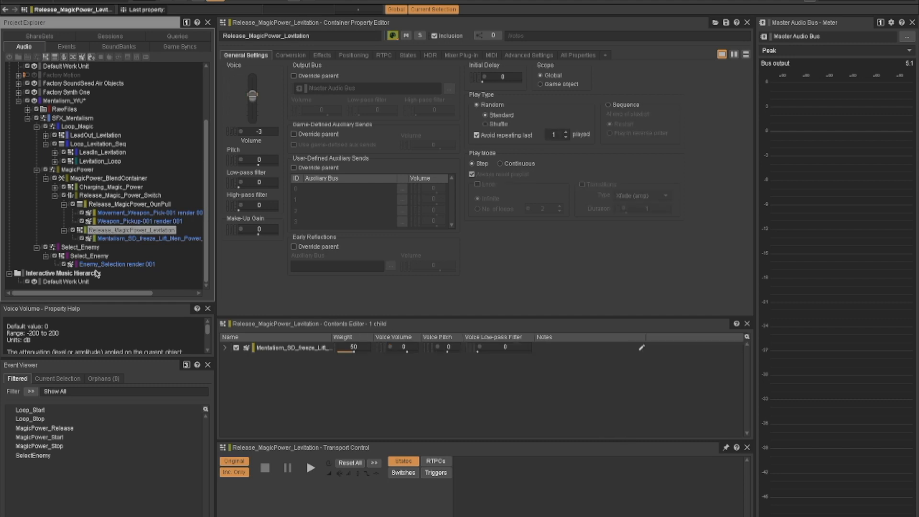
pyautogui.click(129, 239)
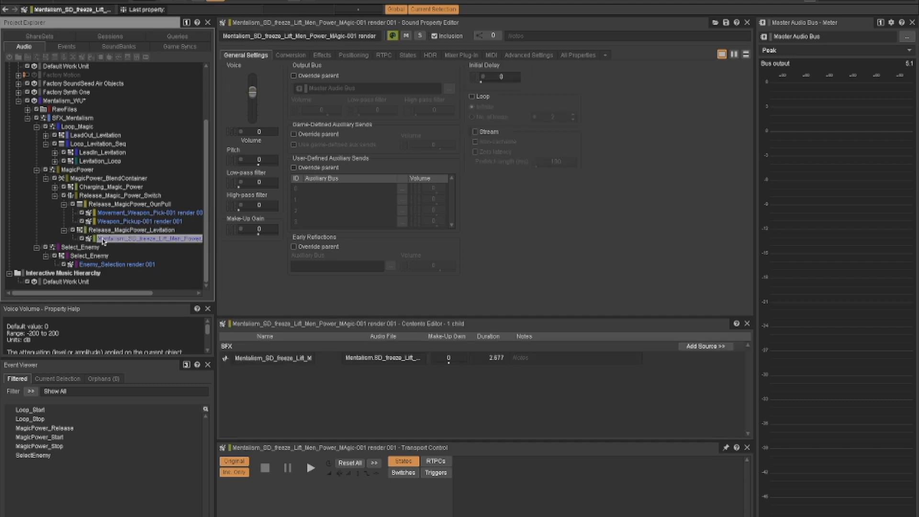
# - Choose Enemy as the magic target switch in the Soundcaster, play the levitation release sound and close the Soundcaster
pyautogui.hotkey('shift', 's')
pyautogui.click(525, 260)
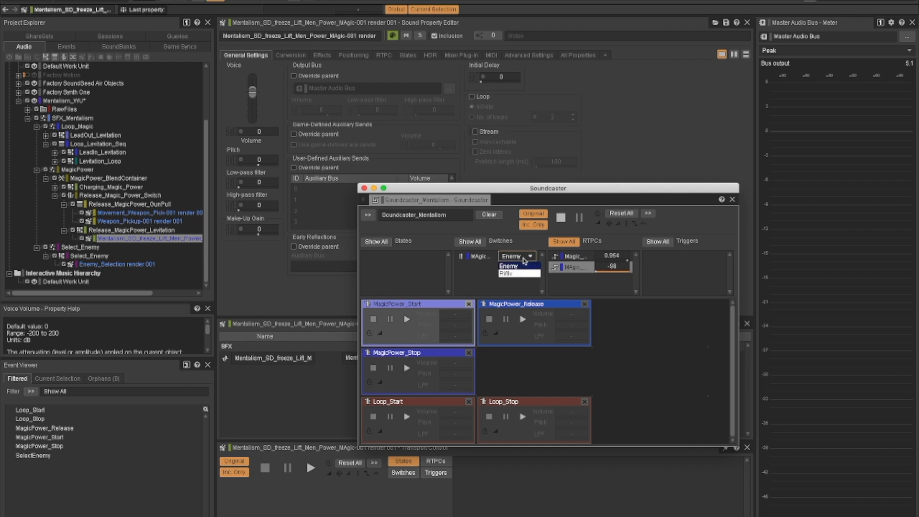
pyautogui.click(510, 267)
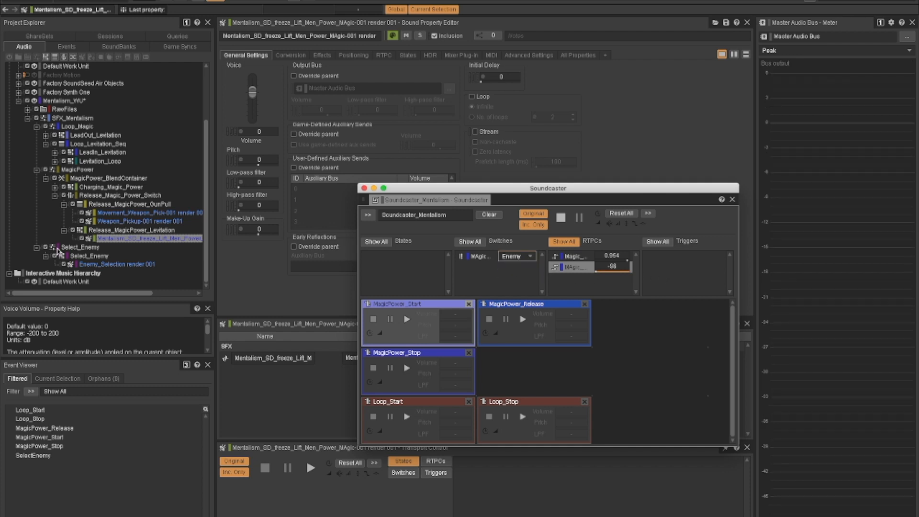
pyautogui.click(118, 239)
pyautogui.press('space')
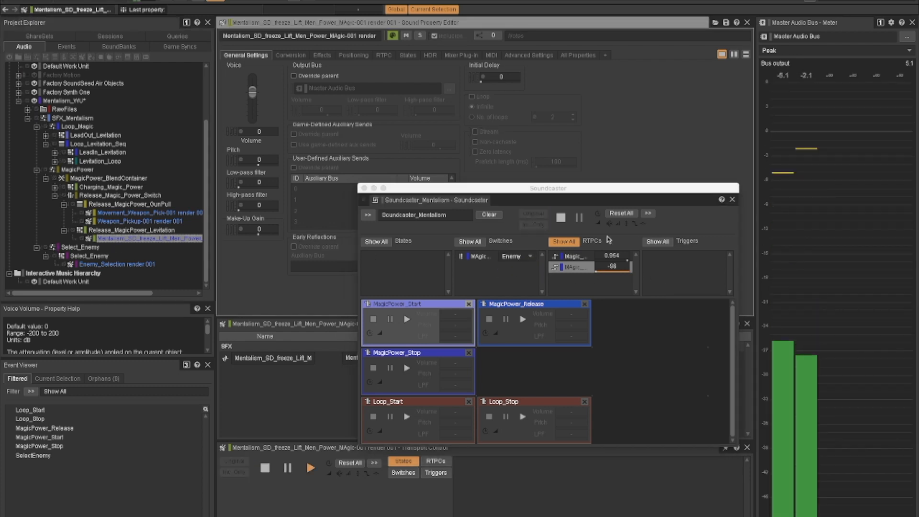
pyautogui.click(365, 188)
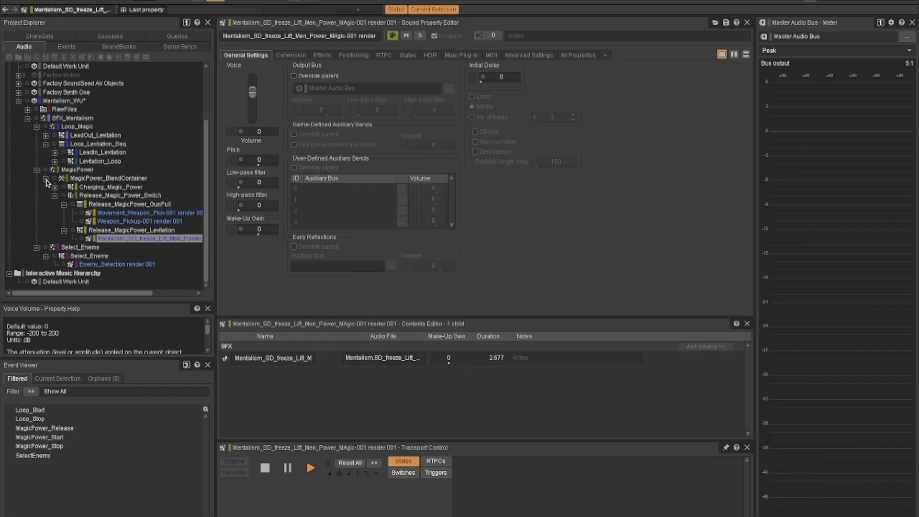
# - In the blend tracks of MagicPower_BlendContainer, sweep Magic_Power_Time from 0 through the crossfade to 1
pyautogui.click(54, 196)
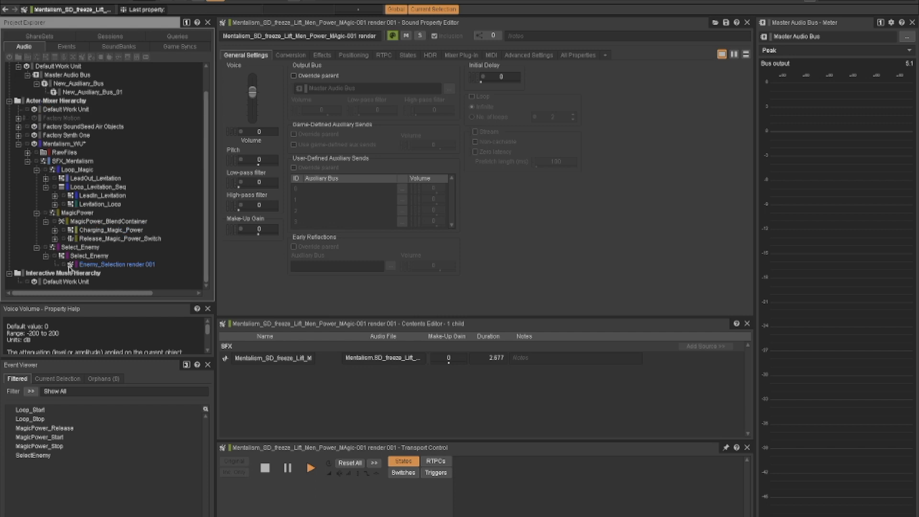
pyautogui.click(90, 221)
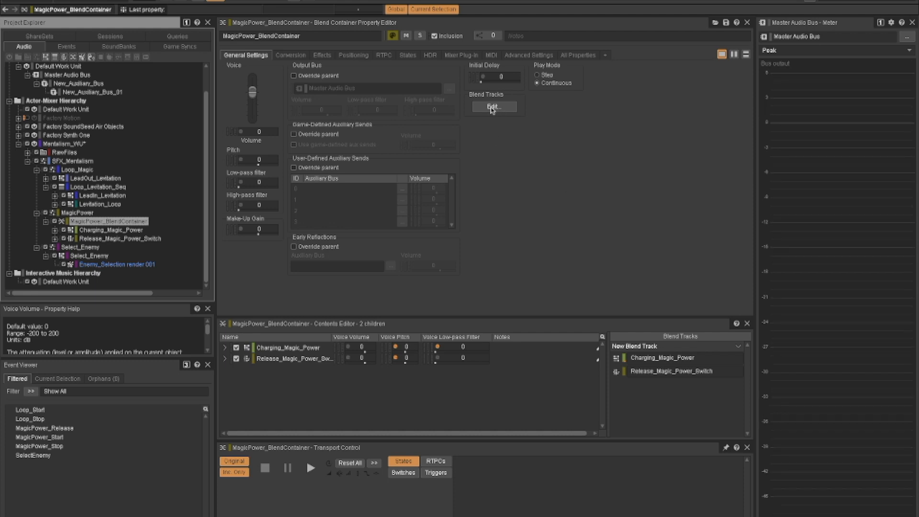
pyautogui.click(492, 107)
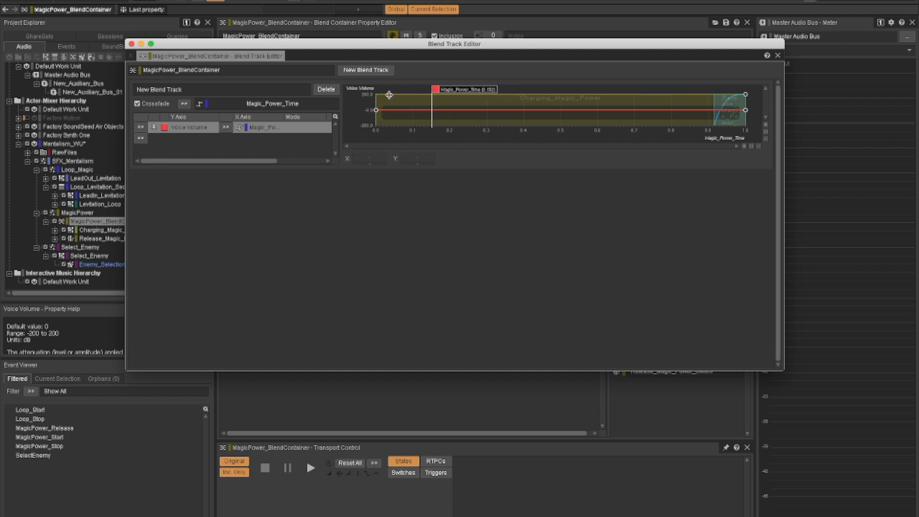
pyautogui.moveTo(411, 96); pyautogui.dragTo(377, 90)
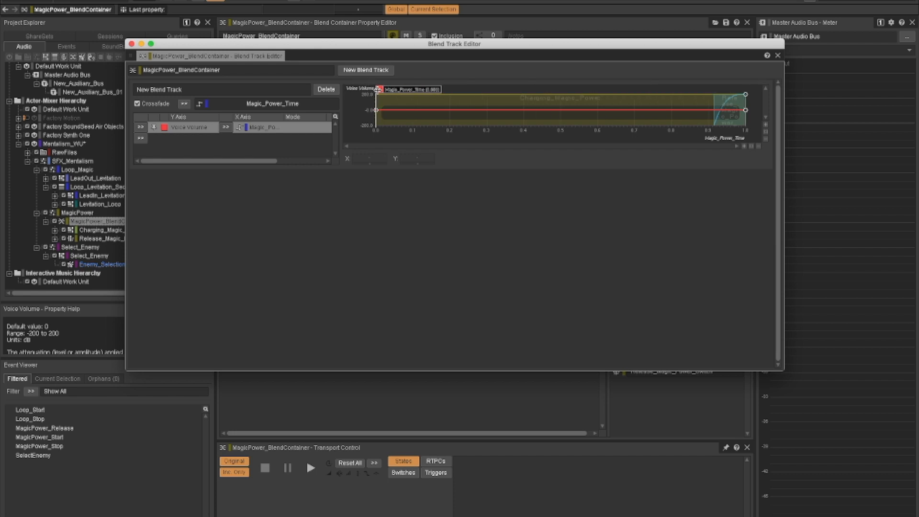
pyautogui.moveTo(379, 90); pyautogui.dragTo(687, 90)
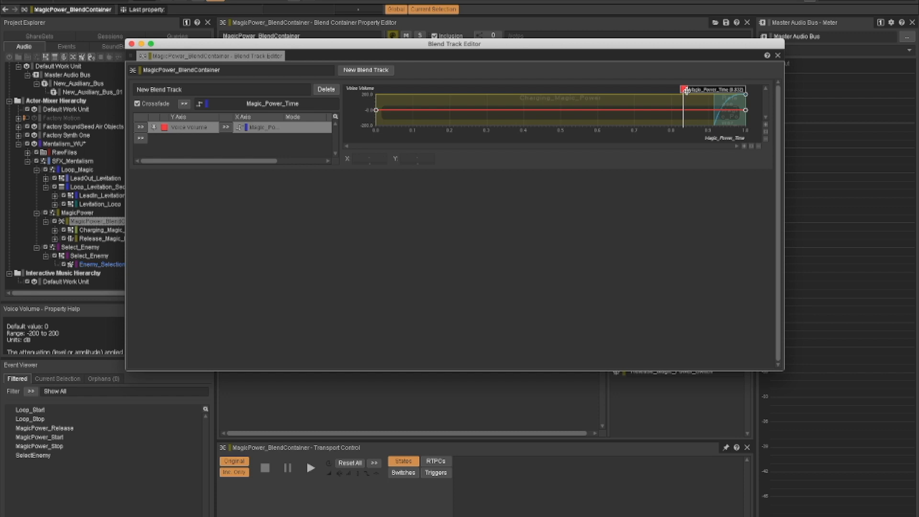
pyautogui.moveTo(687, 90); pyautogui.dragTo(755, 95)
pyautogui.click(131, 44)
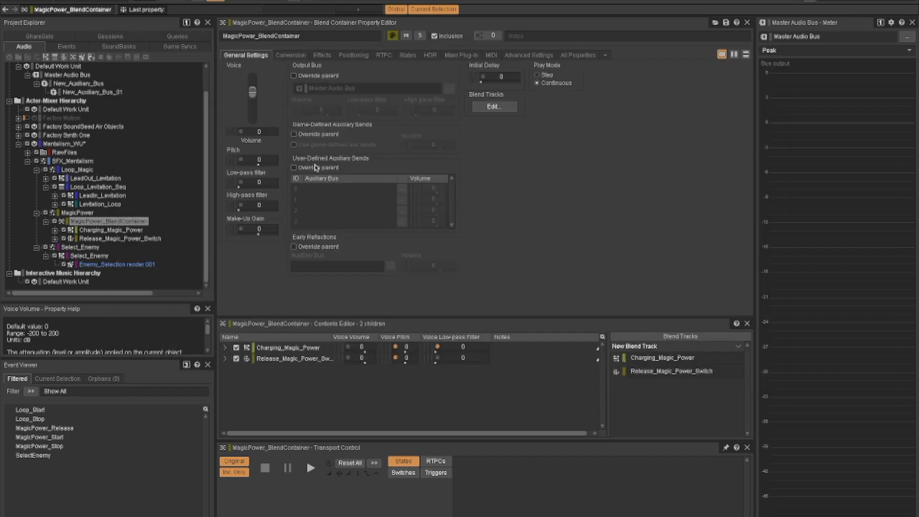
# - Audition MagicPower_Start in the Soundcaster, set the magic target switch to Riffle, and play MagicPower_Start and MagicPower_Release
pyautogui.hotkey('shift', 's')
pyautogui.click(407, 318)
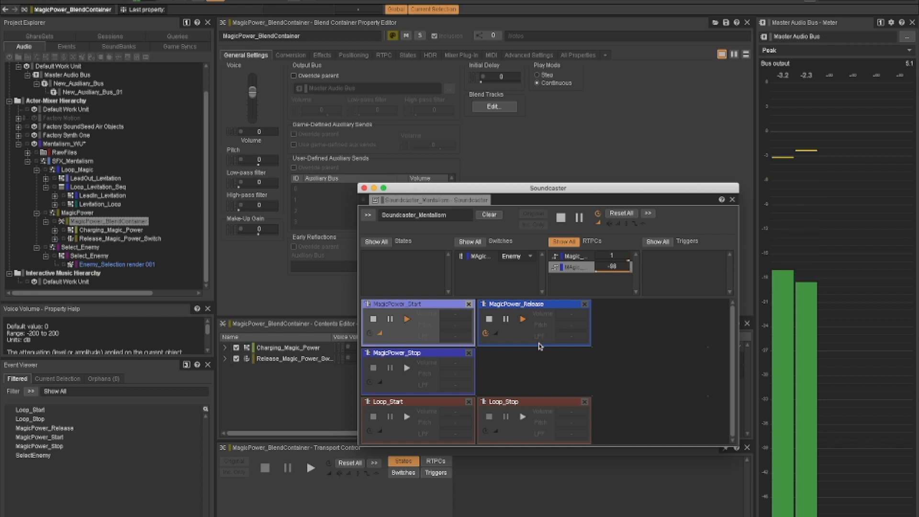
pyautogui.click(531, 259)
pyautogui.click(501, 275)
pyautogui.click(407, 319)
pyautogui.click(523, 320)
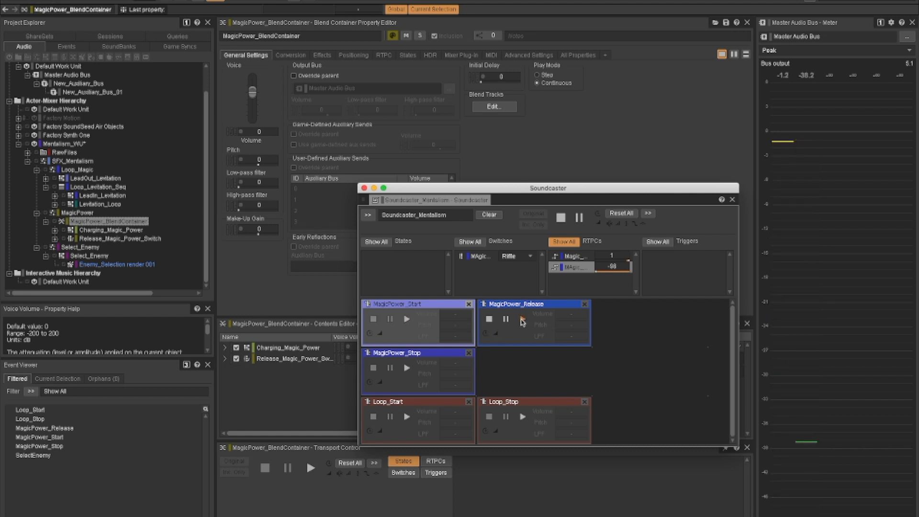
# - Replay MagicPower_Start with the Riffle switch, stopping the MagicPower_Release playback in between
pyautogui.click(406, 319)
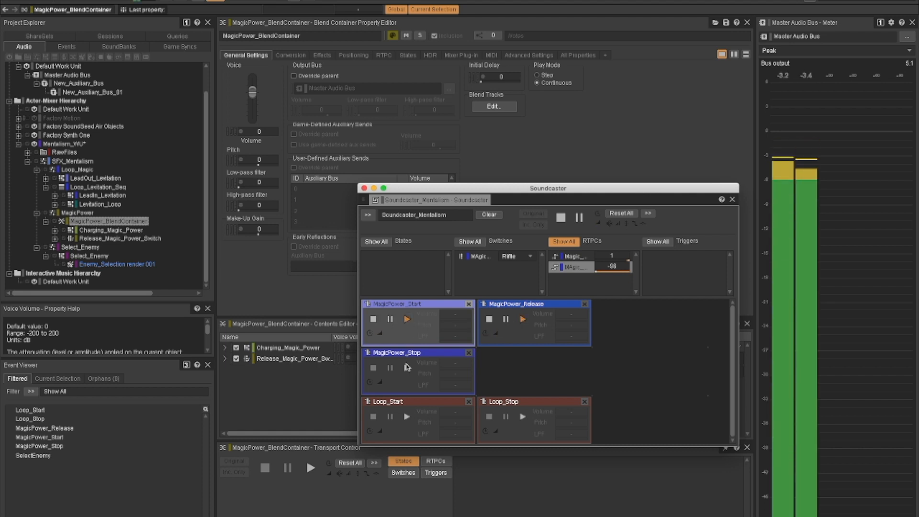
pyautogui.click(489, 319)
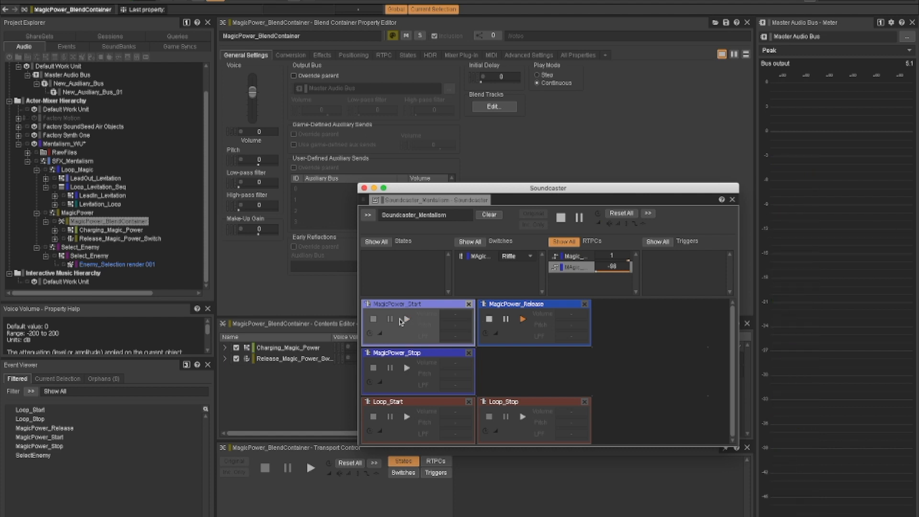
pyautogui.click(407, 319)
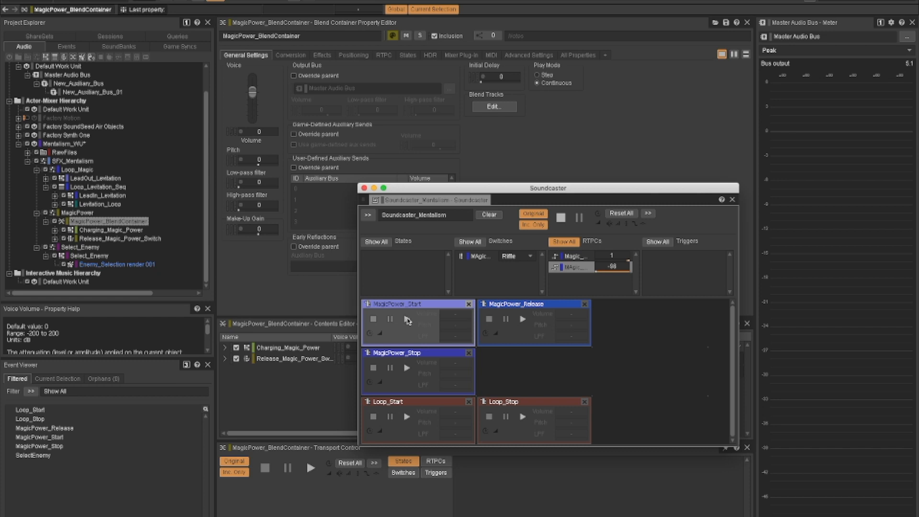
pyautogui.click(407, 320)
pyautogui.click(408, 320)
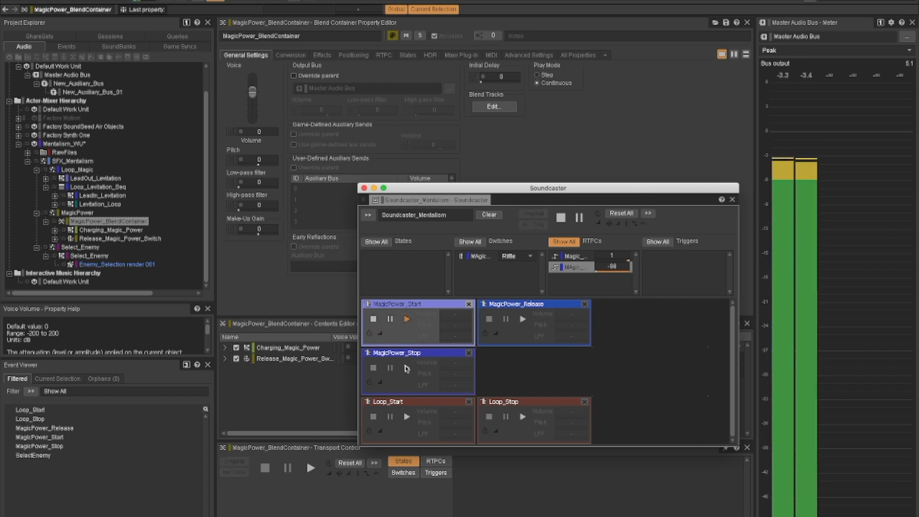
# - Trigger the MagicPower_Stop event in the Soundcaster and show the container properties of Release_MagicPower_GunPull
pyautogui.click(407, 368)
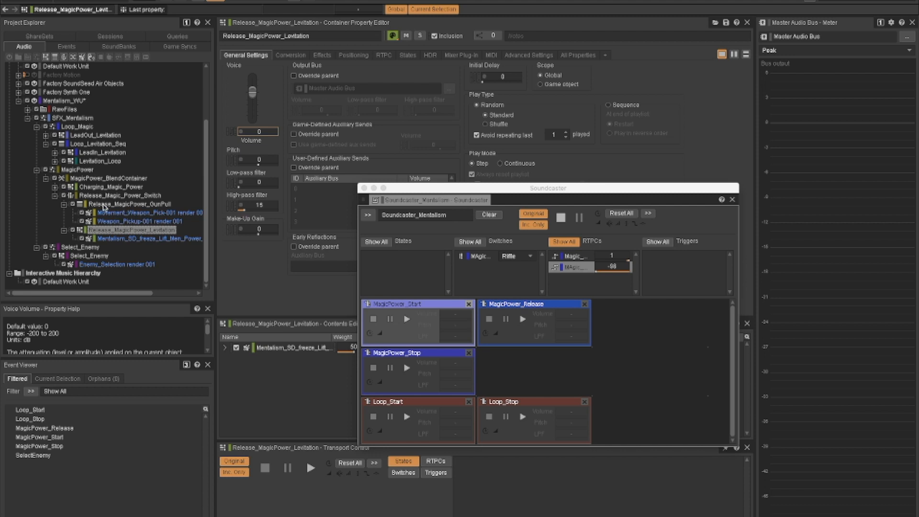
pyautogui.click(104, 206)
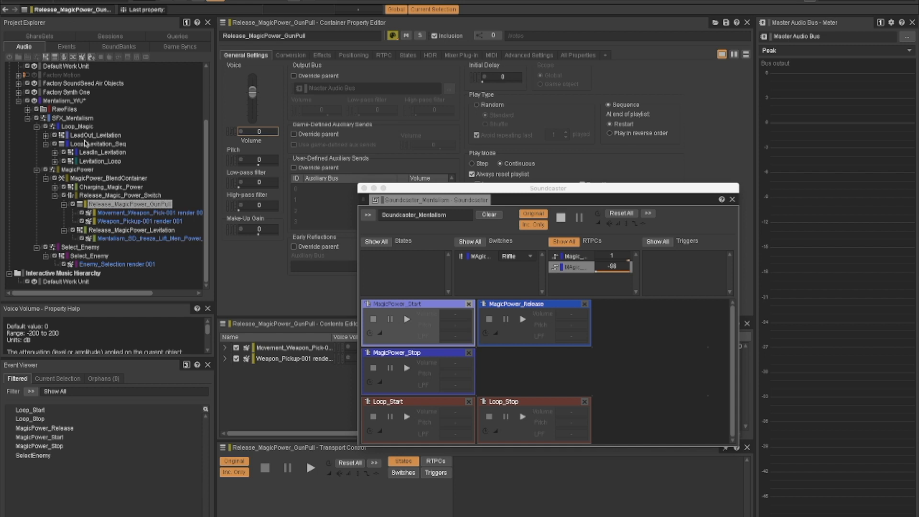
# - Review Loop_Magic, Loop_Levitation_Seq, LeadIn_Levitation and Levitation_Loop in the Actor-Mixer Hierarchy, expanding Levitation_Loop to its source sound
pyautogui.click(76, 128)
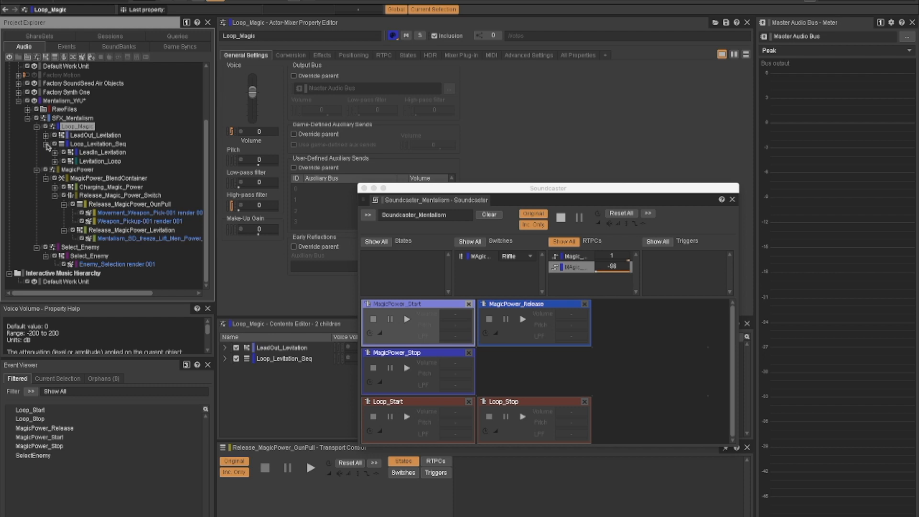
pyautogui.click(86, 145)
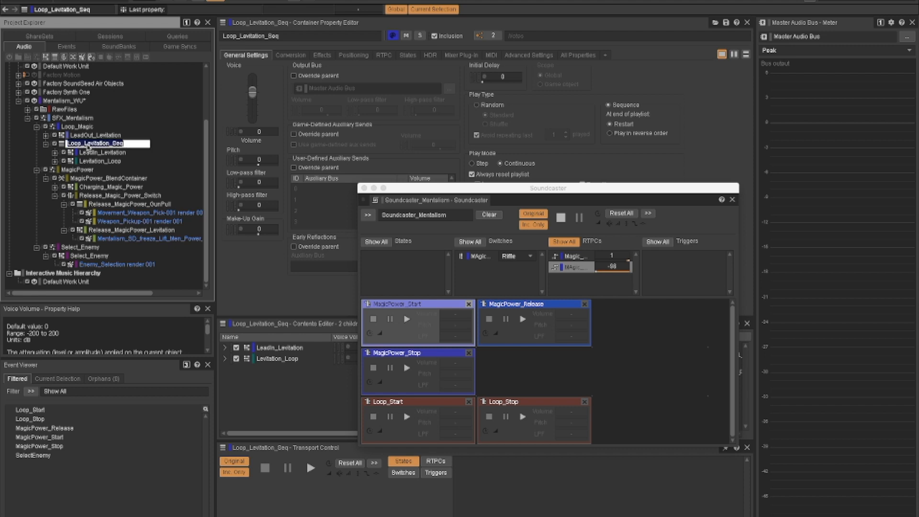
pyautogui.click(94, 153)
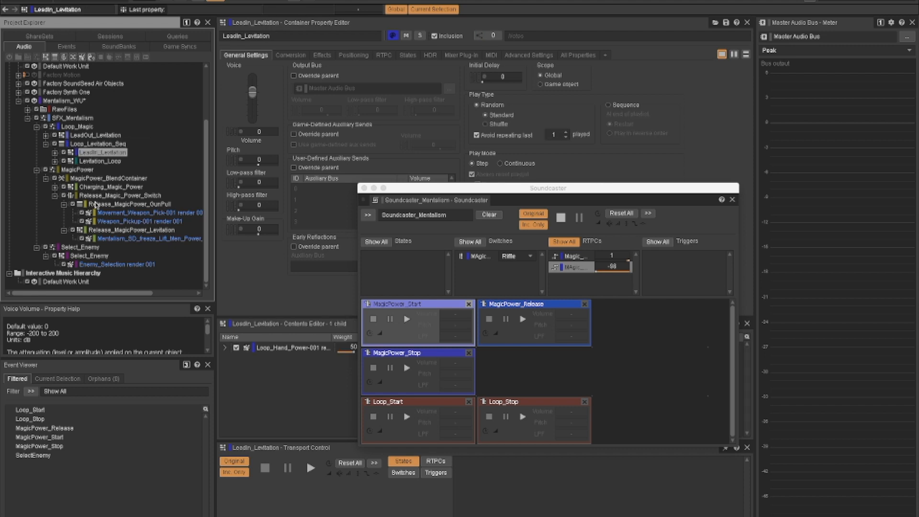
pyautogui.click(88, 153)
pyautogui.click(89, 162)
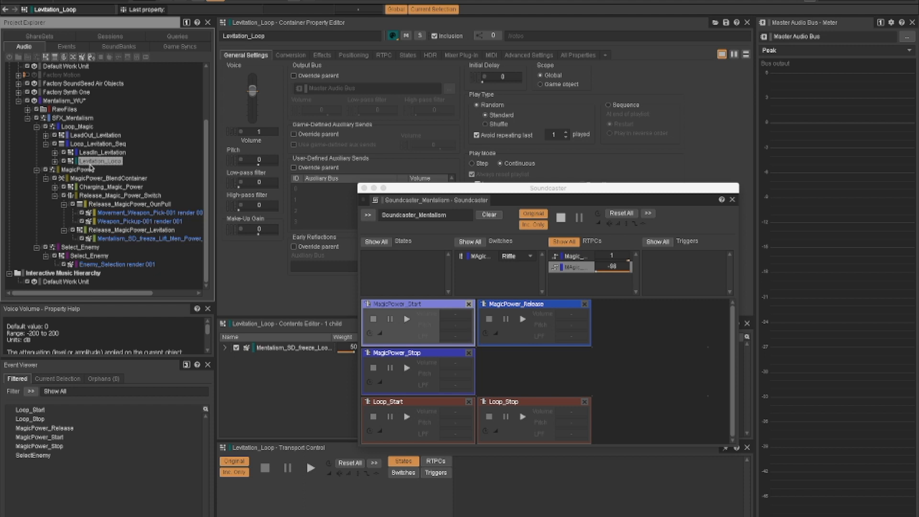
pyautogui.click(55, 161)
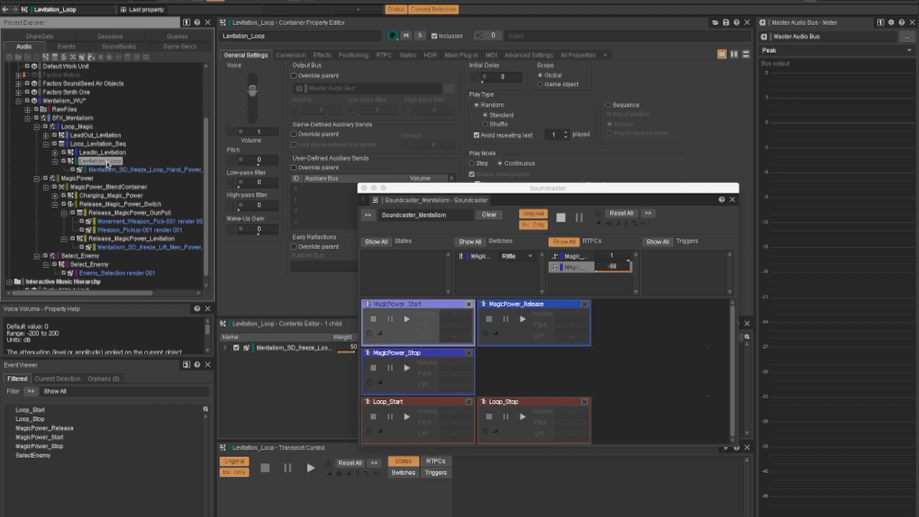
# - Collapse Loop_Levitation_Seq, expand LeadOut_Levitation and show the LeadOut_Levitation container properties
pyautogui.click(46, 143)
pyautogui.click(46, 155)
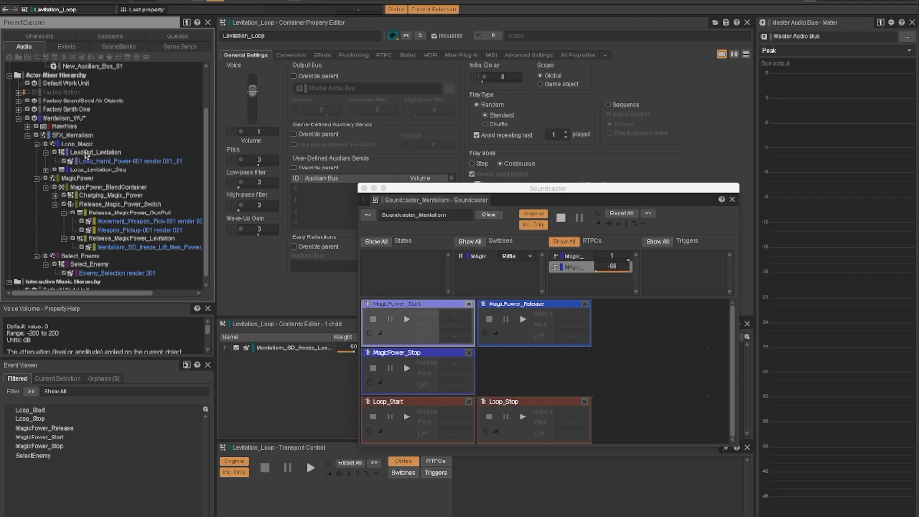
pyautogui.click(86, 153)
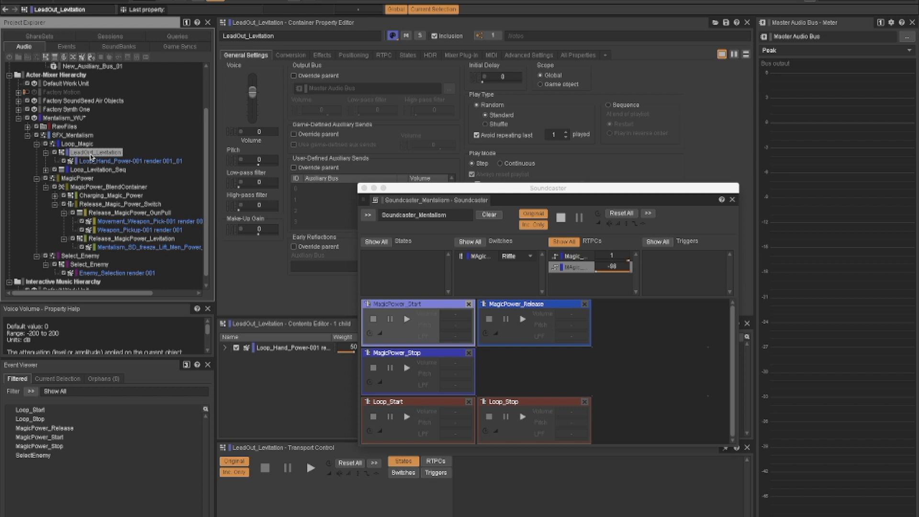
# - Show the positioning settings of the Loop_Magic actor-mixer, move the Soundcaster aside and open Levitation_Attenuation for editing
pyautogui.click(76, 144)
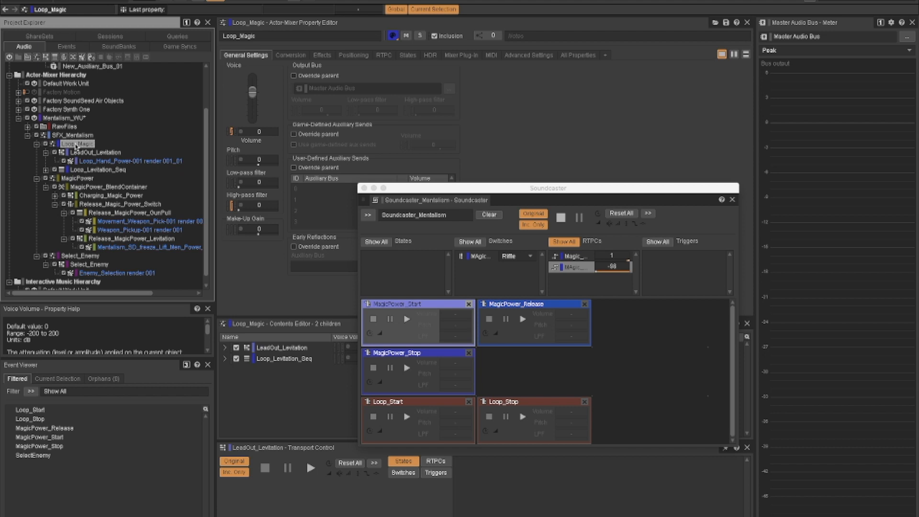
pyautogui.press('F2')
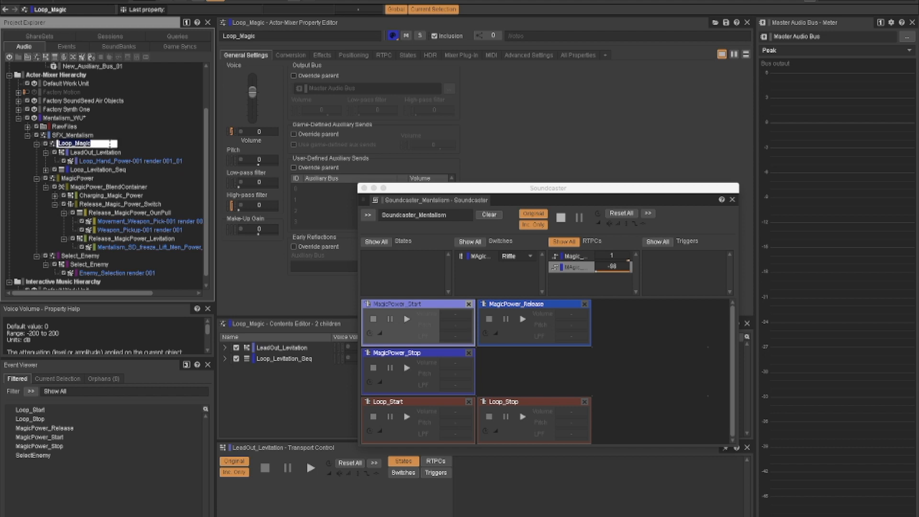
pyautogui.click(110, 152)
pyautogui.click(88, 144)
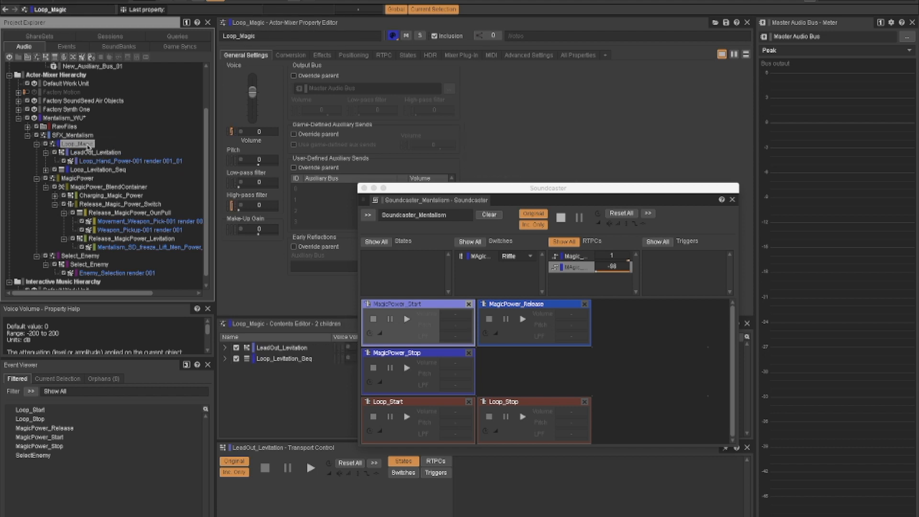
pyautogui.scroll(-1, 87, 149)
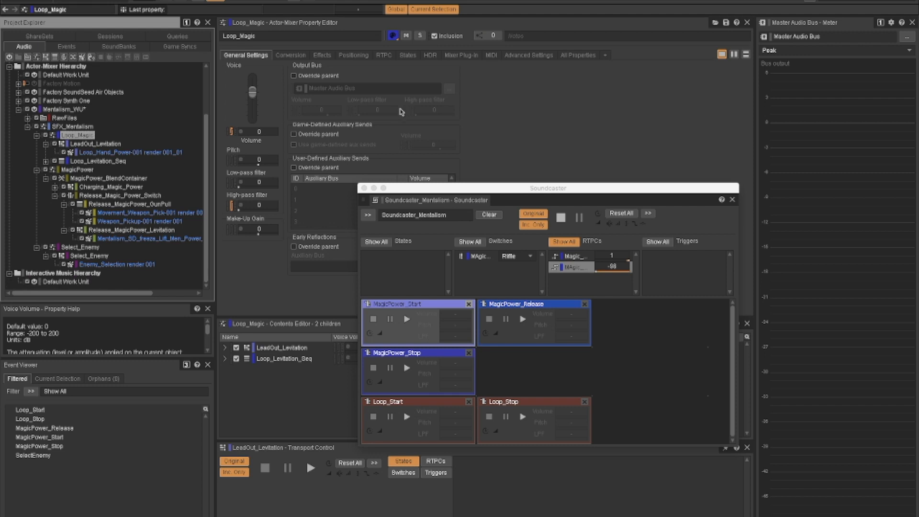
pyautogui.click(322, 55)
pyautogui.click(353, 55)
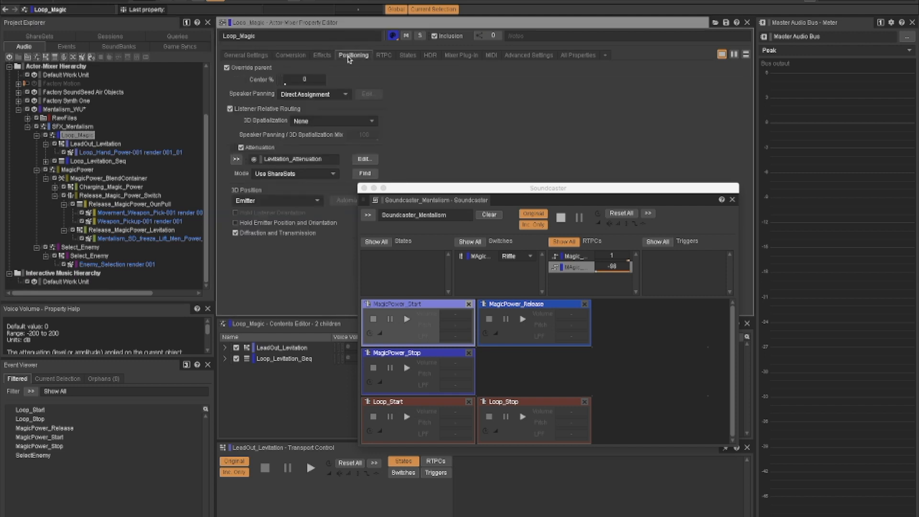
pyautogui.moveTo(431, 191); pyautogui.dragTo(589, 92)
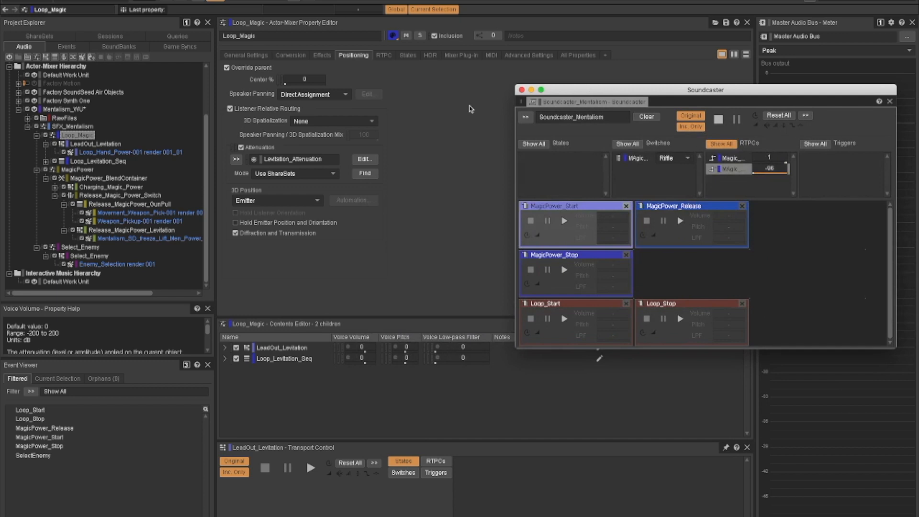
pyautogui.click(370, 161)
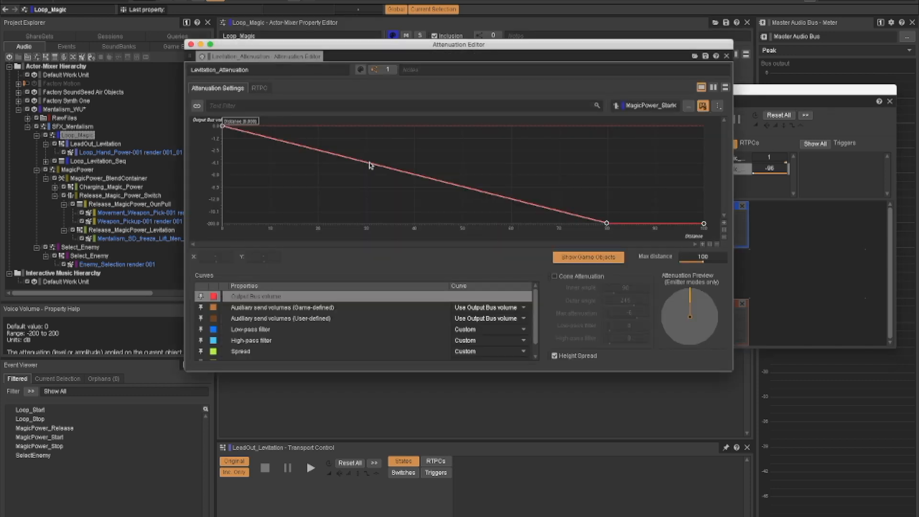
# - Examine the low-pass filter, high-pass filter, spread and focus curves of Levitation_Attenuation
pyautogui.scroll(-1, 536, 303)
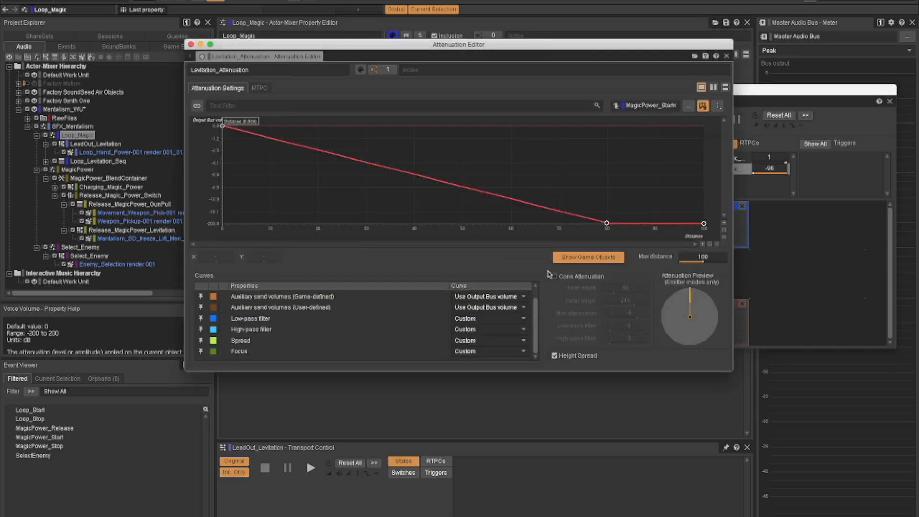
pyautogui.click(244, 321)
pyautogui.click(245, 331)
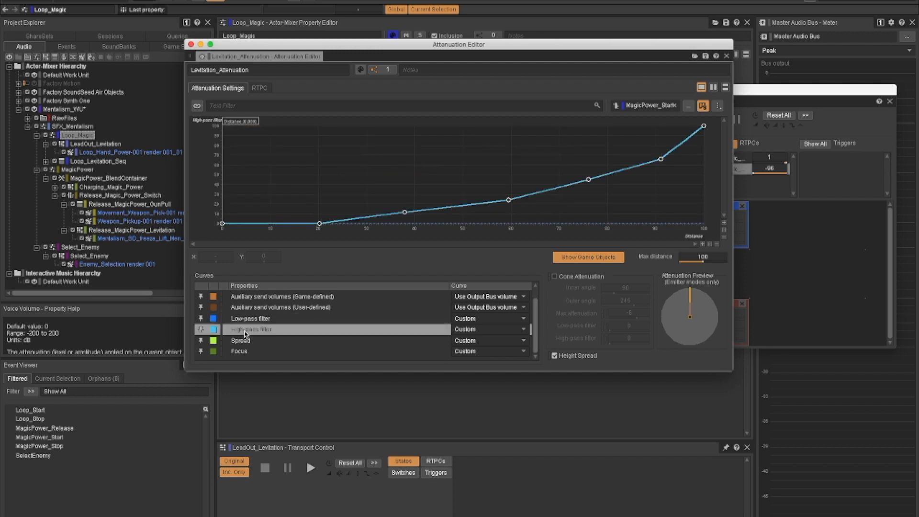
pyautogui.click(246, 341)
pyautogui.click(254, 351)
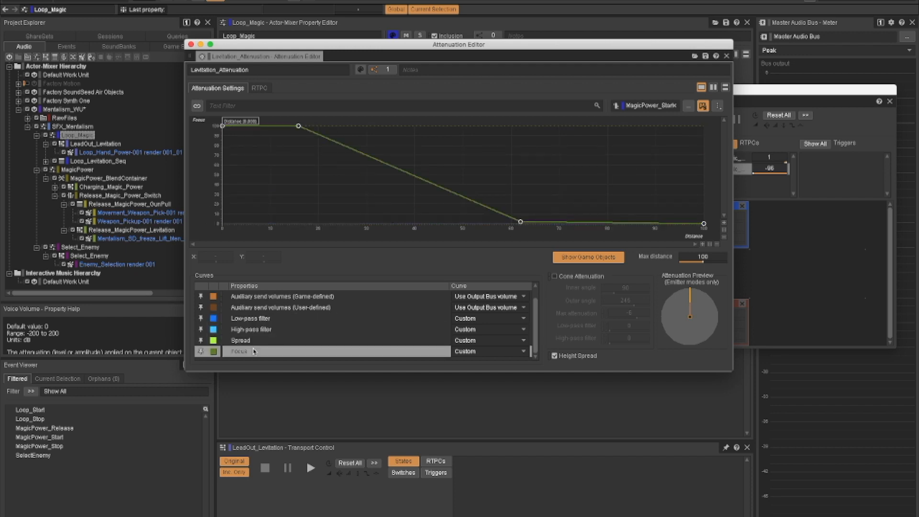
# - Play Levitation_Loop while sweeping the attenuation distance cursor from near the source to about 72 and back to about 67
pyautogui.moveTo(236, 121); pyautogui.dragTo(255, 121)
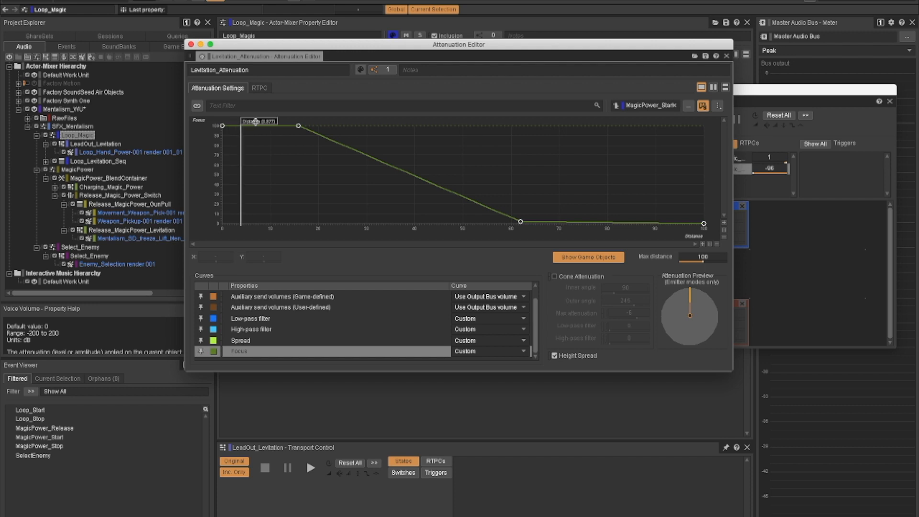
pyautogui.moveTo(256, 121); pyautogui.dragTo(271, 122)
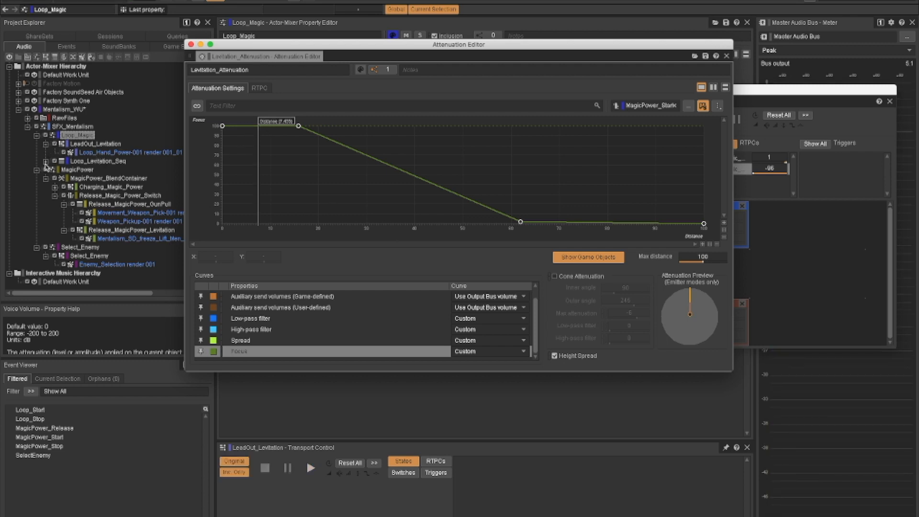
pyautogui.click(45, 161)
pyautogui.click(105, 180)
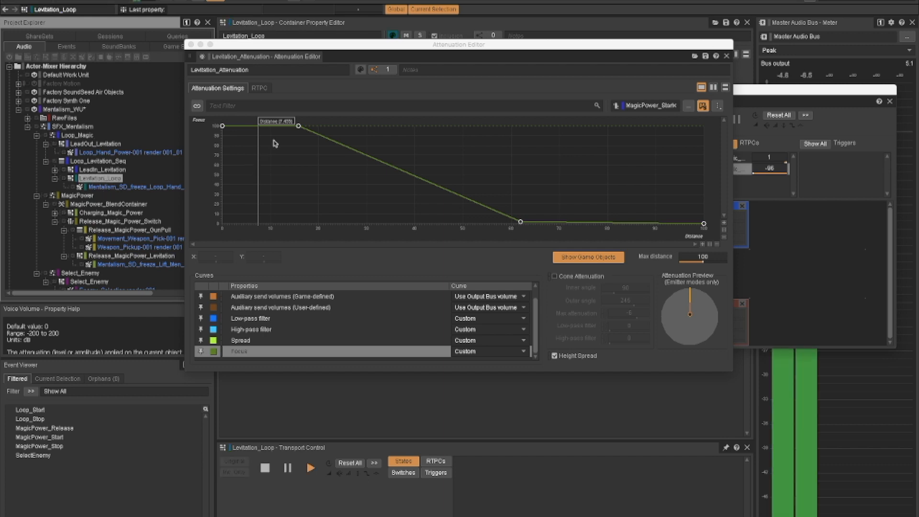
pyautogui.moveTo(273, 121); pyautogui.dragTo(577, 135)
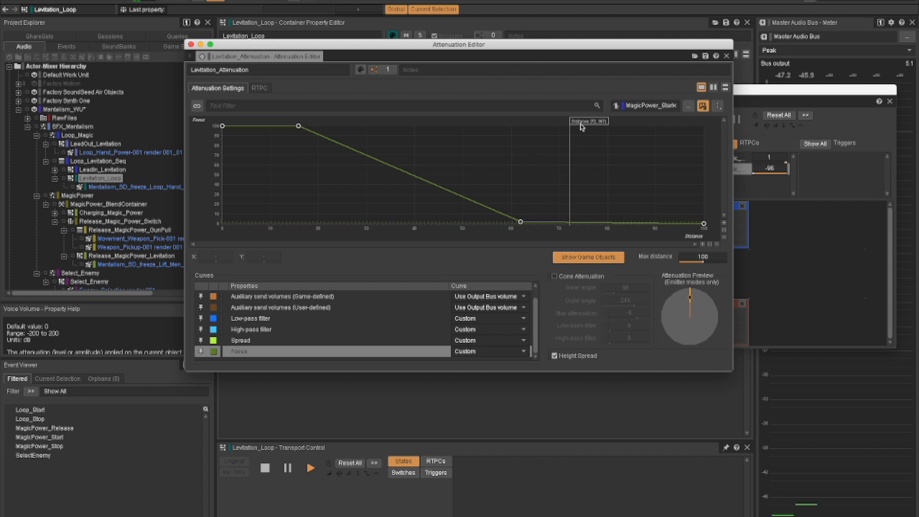
pyautogui.moveTo(581, 121); pyautogui.dragTo(560, 122)
# - Compare the spread, high-pass and low-pass filter curves at the distance cursor while Levitation_Loop plays, finishing on the high-pass filter
pyautogui.click(251, 341)
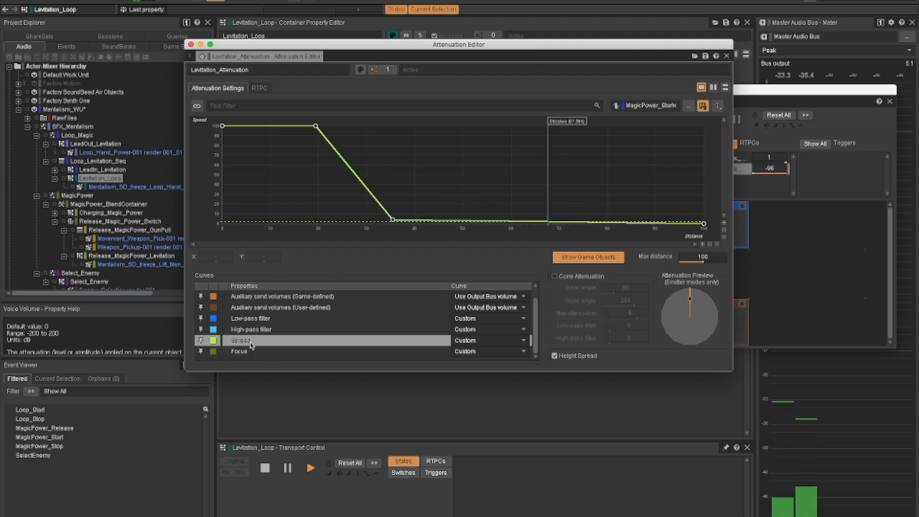
pyautogui.click(242, 329)
pyautogui.click(243, 318)
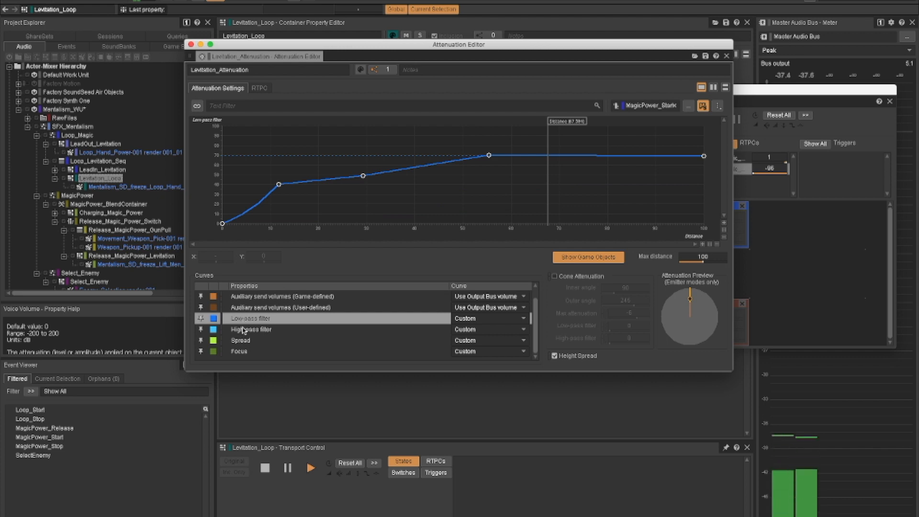
pyautogui.click(243, 330)
pyautogui.click(242, 340)
pyautogui.click(244, 318)
pyautogui.click(248, 330)
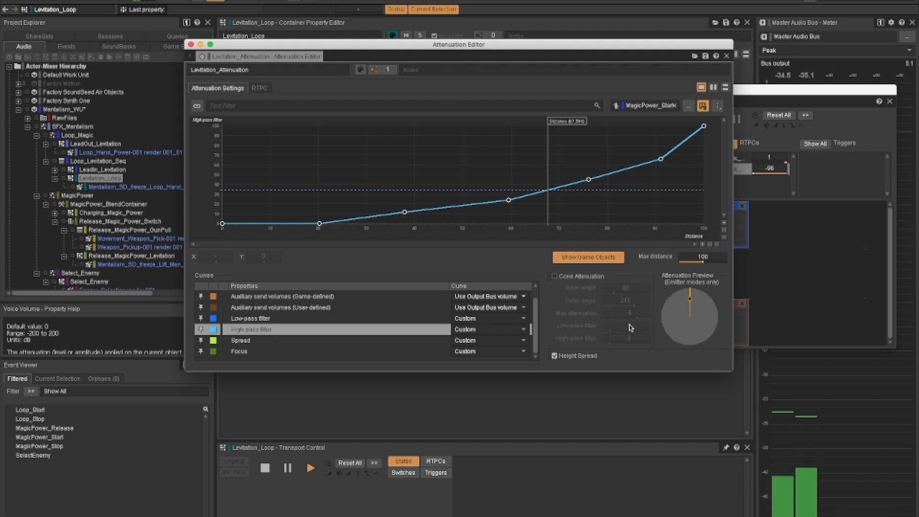
# - Trigger the Loop_Stop event in the Soundcaster, and close both the Soundcaster and the Attenuation Editor
pyautogui.click(815, 94)
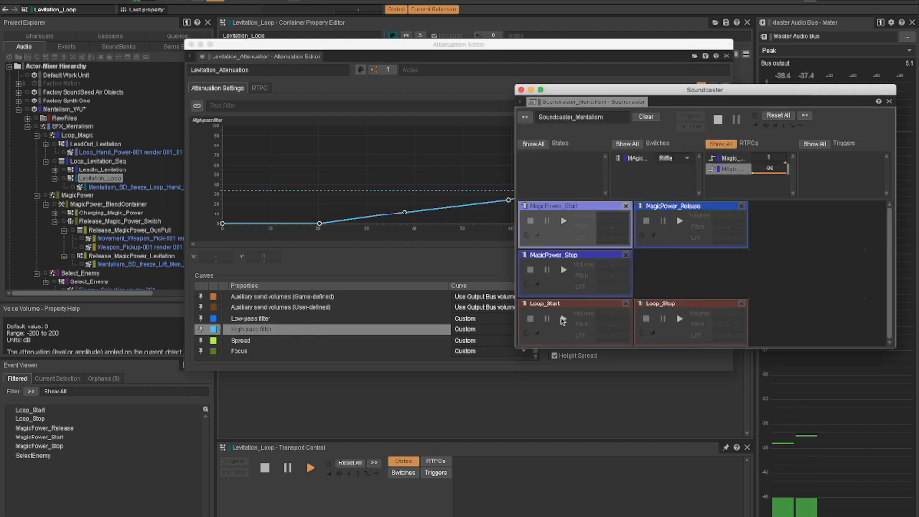
pyautogui.click(679, 318)
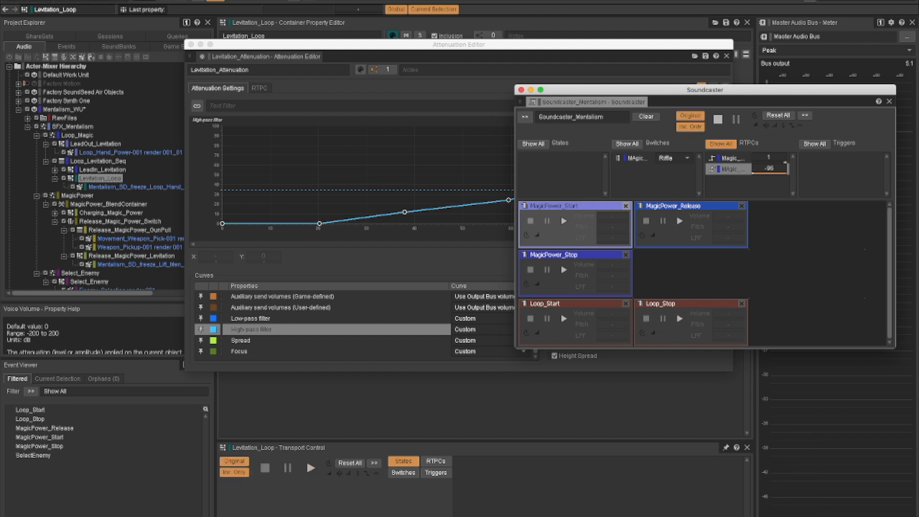
pyautogui.click(521, 90)
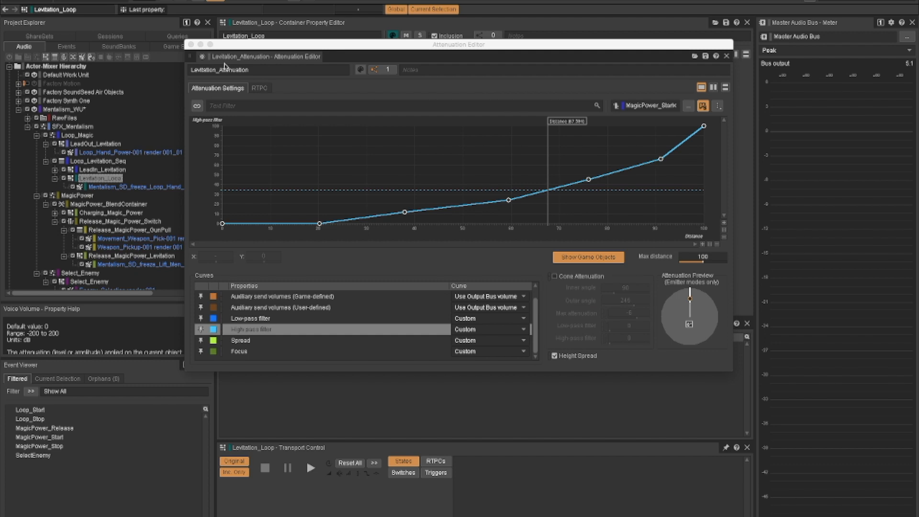
pyautogui.click(191, 45)
# - Inspect the effects of MagicPower_BlendContainer and the Wwise Meter effect on its parent MagicPower actor-mixer
pyautogui.scroll(-1, 104, 224)
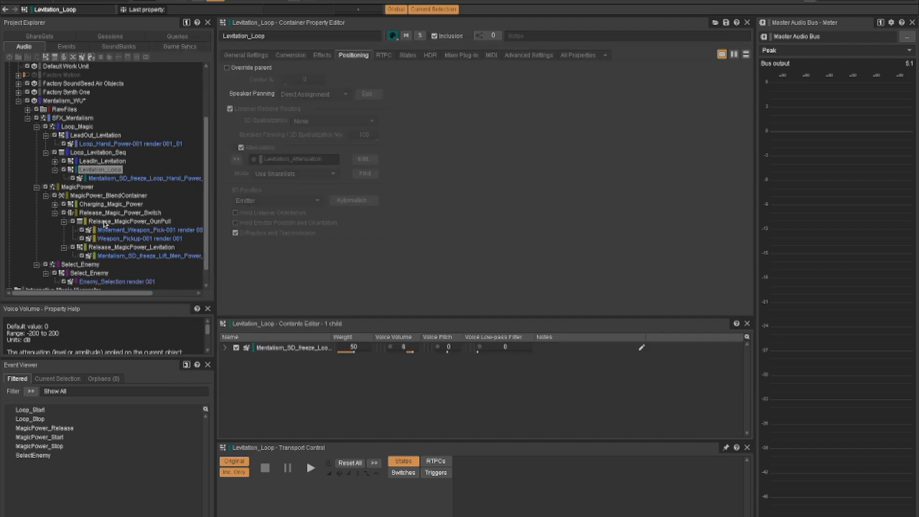
pyautogui.click(95, 197)
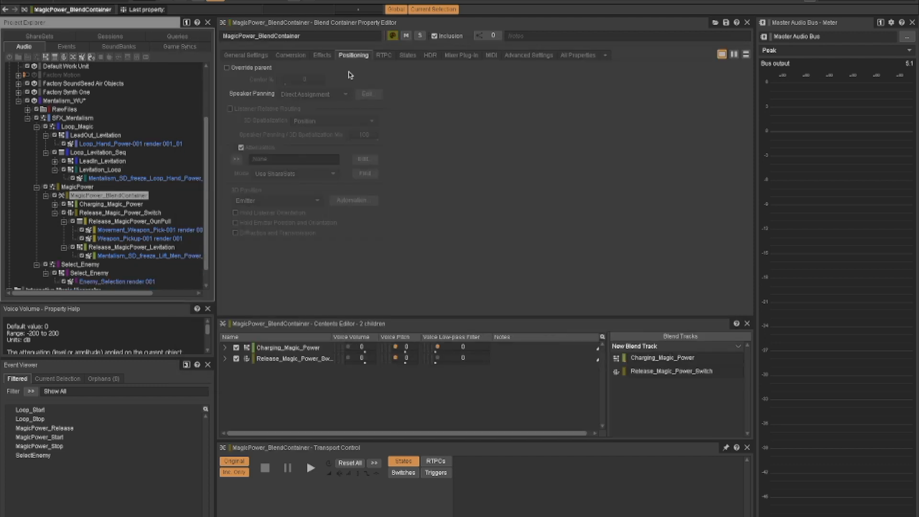
pyautogui.click(322, 55)
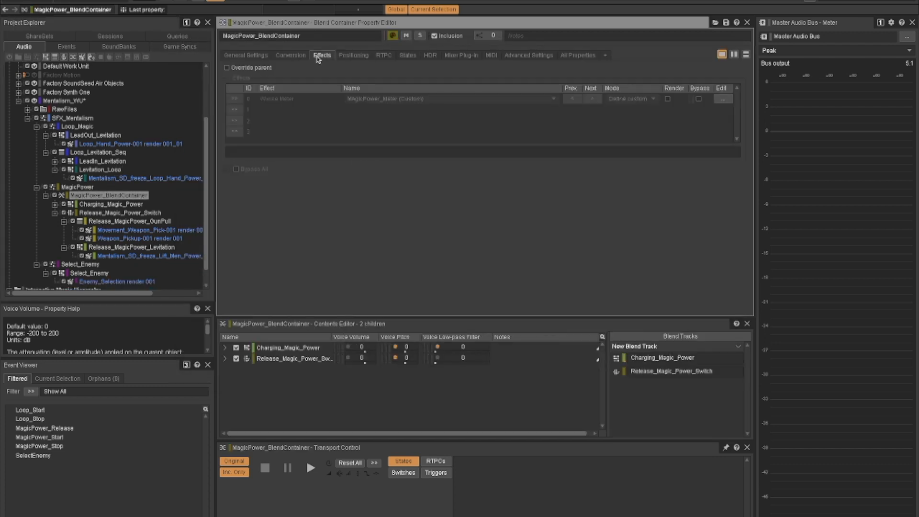
pyautogui.click(77, 186)
pyautogui.scroll(-1, 91, 201)
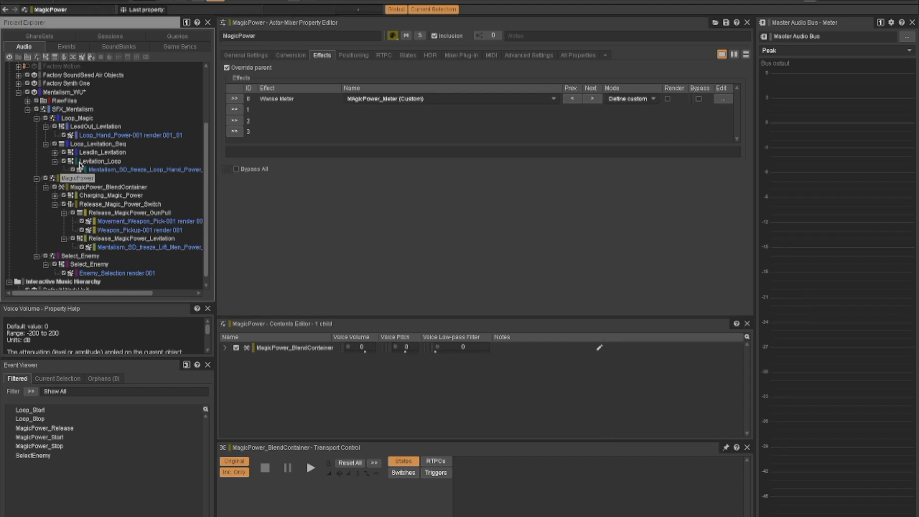
pyautogui.click(294, 102)
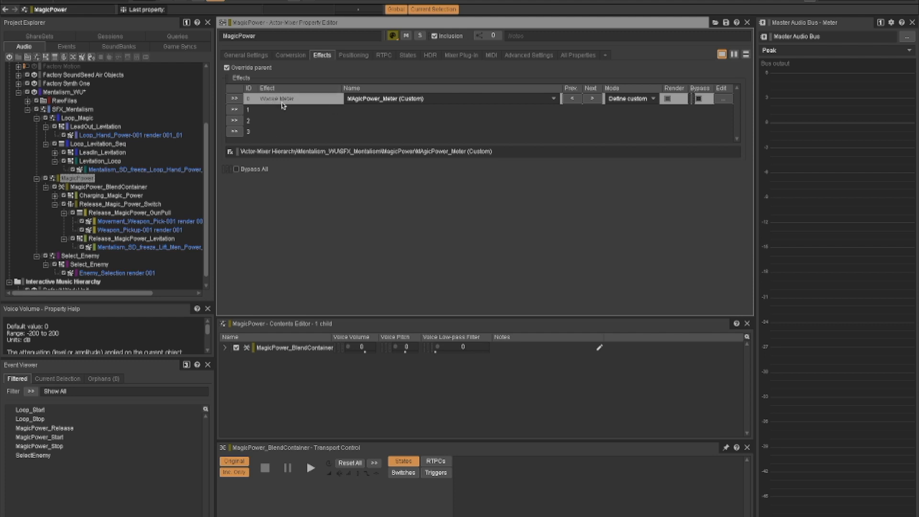
pyautogui.click(73, 182)
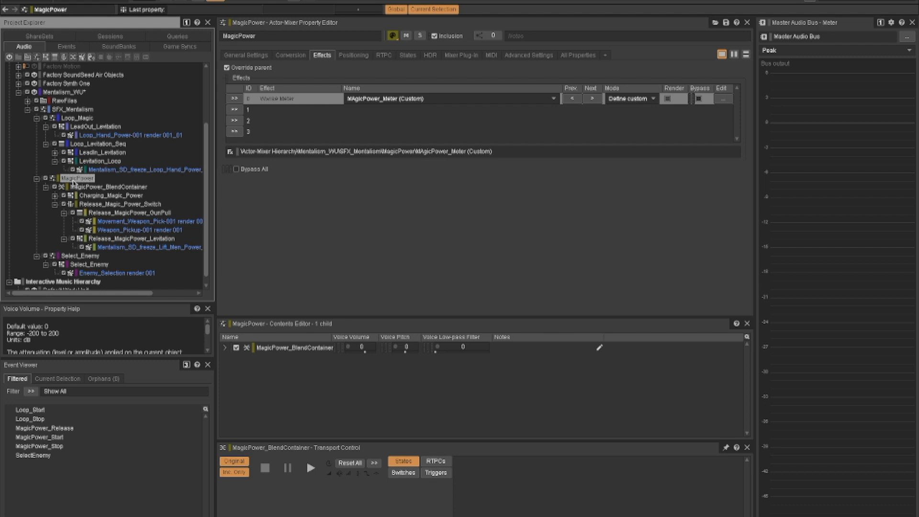
# - Inspect the Voice Volume RTPC curve of Loop_Magic and move its MAgic_Power_Volume cursor to about -53
pyautogui.click(76, 120)
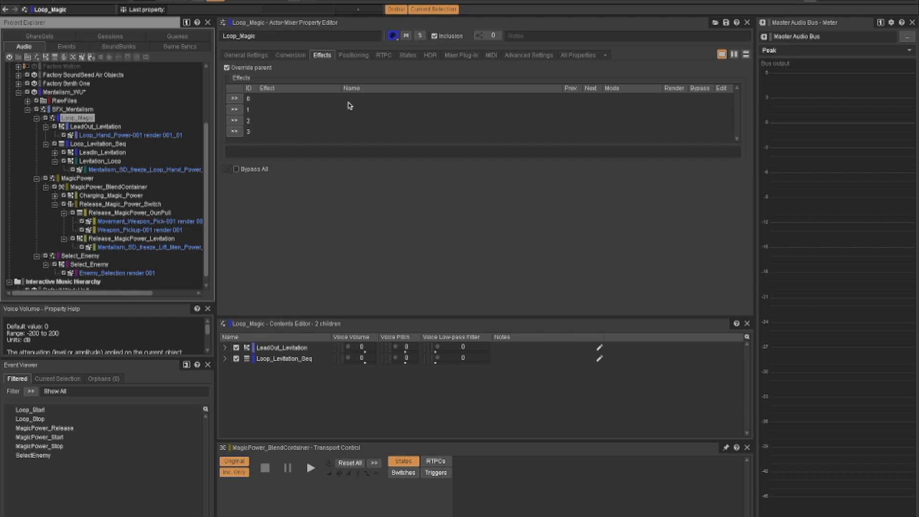
pyautogui.click(382, 56)
pyautogui.click(260, 89)
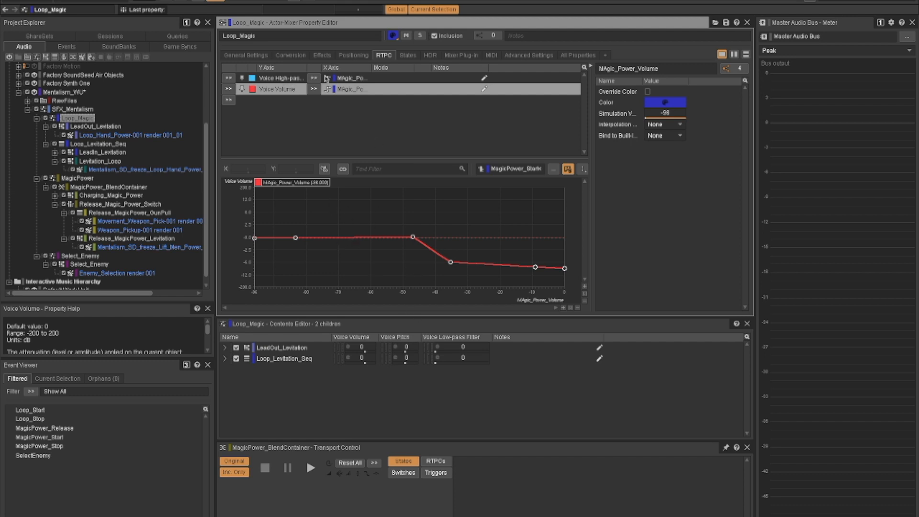
pyautogui.moveTo(290, 183)
pyautogui.mouseDown()
pyautogui.moveTo(531, 185)
pyautogui.moveTo(429, 185)
pyautogui.mouseUp()
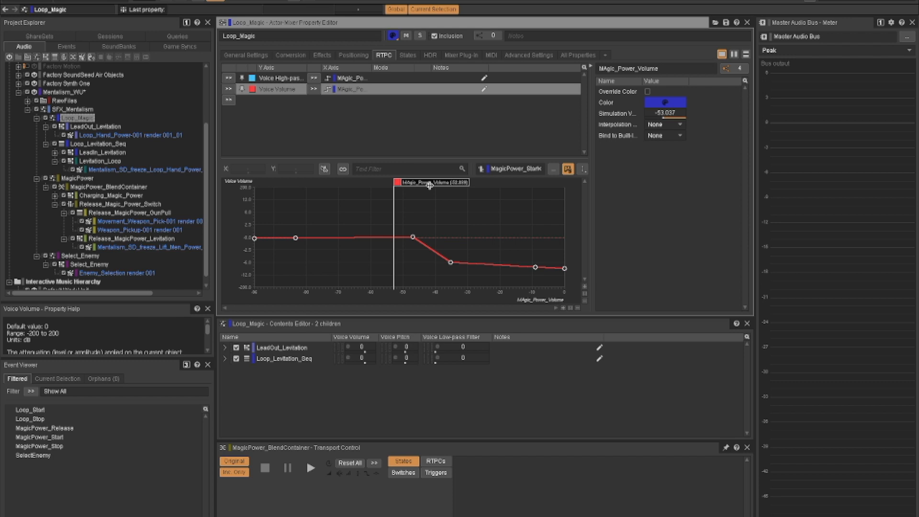
pyautogui.click(364, 146)
# - Open the Soundcaster, play the Loop_Start event and set the MAgic_Power_Volume parameter to -48.037
pyautogui.hotkey('shift', 's')
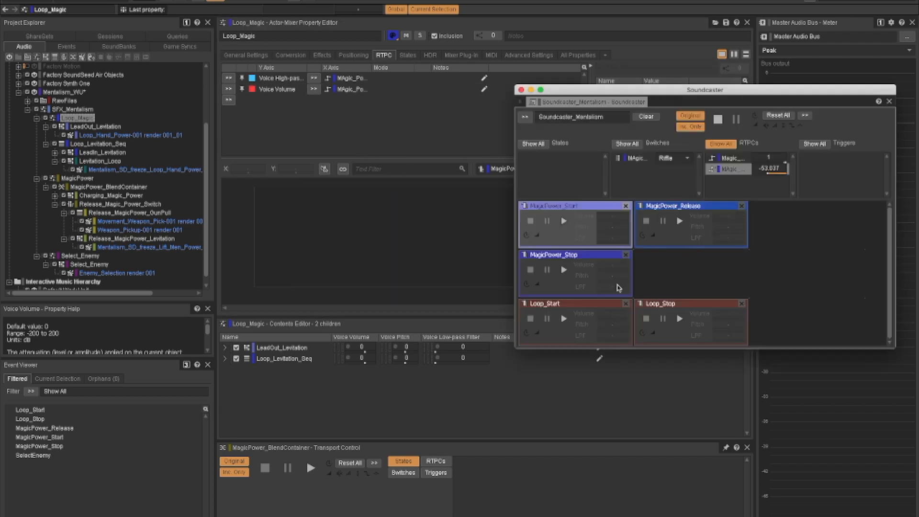
pyautogui.click(564, 319)
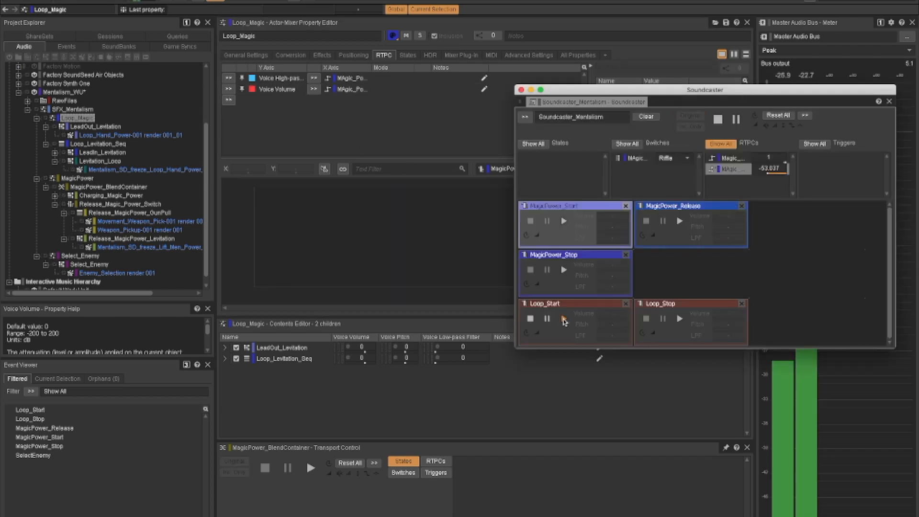
pyautogui.click(768, 169)
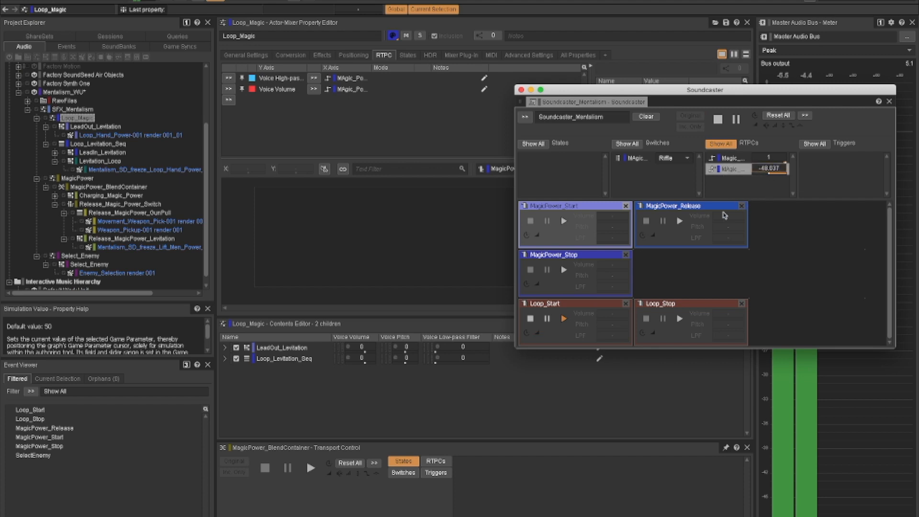
# - Trigger MagicPower_Release over the playing loop and end it with Loop_Stop, moving the Soundcaster clear of the Master Audio Bus meter
pyautogui.click(680, 222)
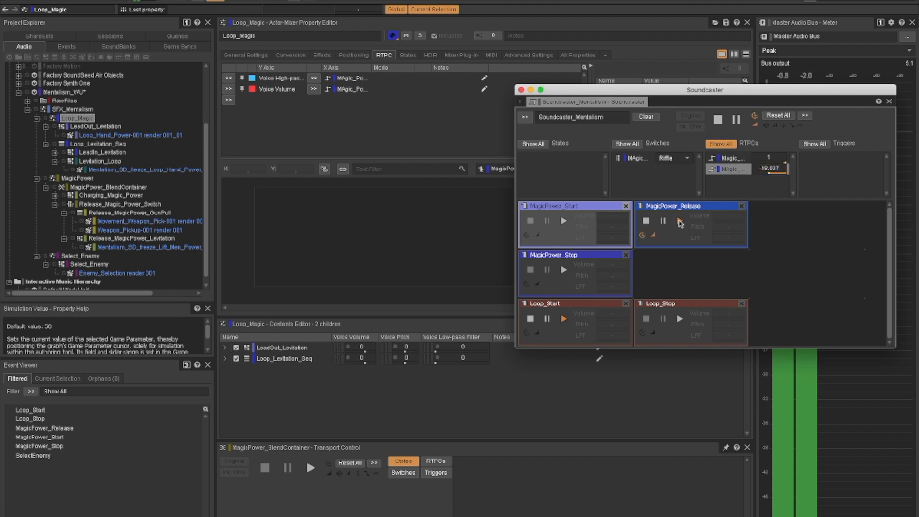
pyautogui.click(680, 318)
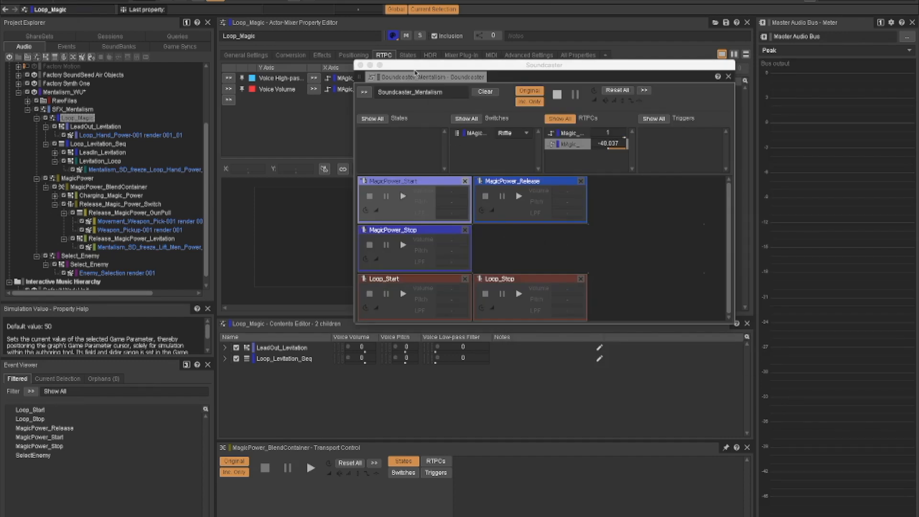
pyautogui.moveTo(415, 72); pyautogui.dragTo(361, 61)
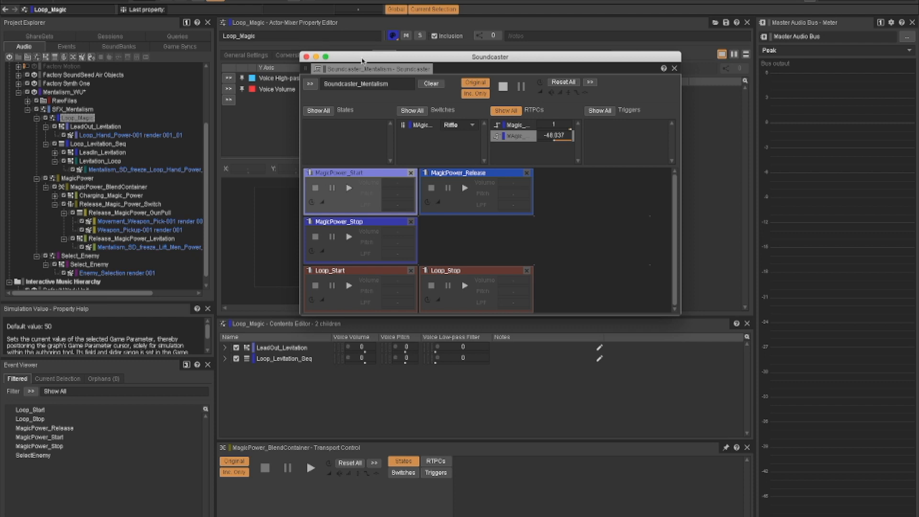
pyautogui.moveTo(379, 58); pyautogui.dragTo(327, 58)
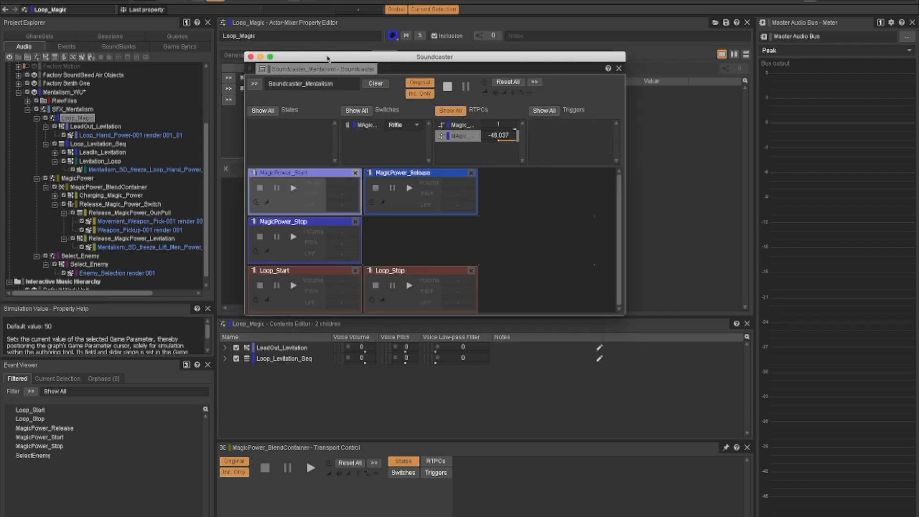